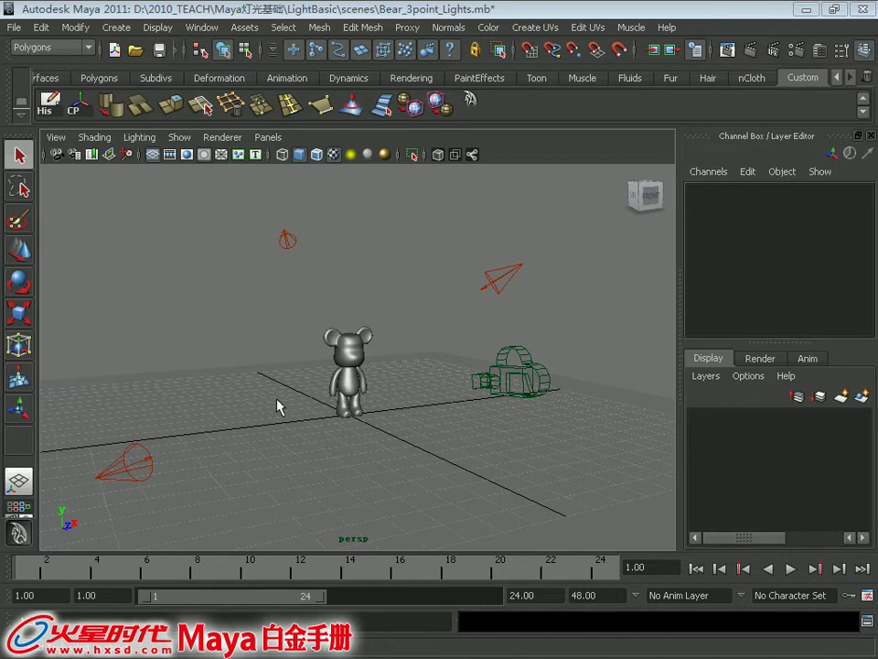
Step: Select FillLights, then replace the Bear_3point_Lights scene with a new untitled scene
click(137, 471)
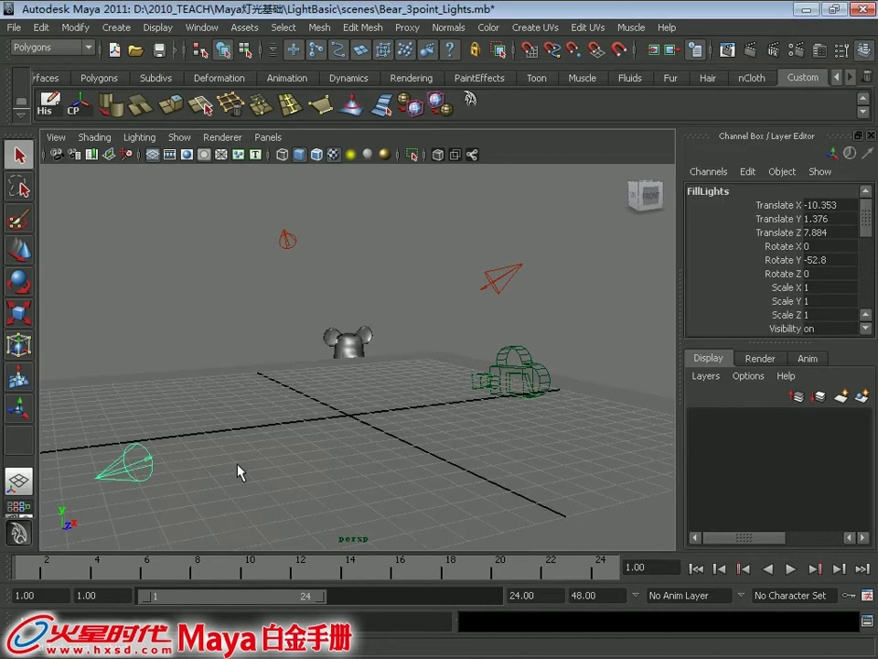
alt+drag(232, 468, 340, 414)
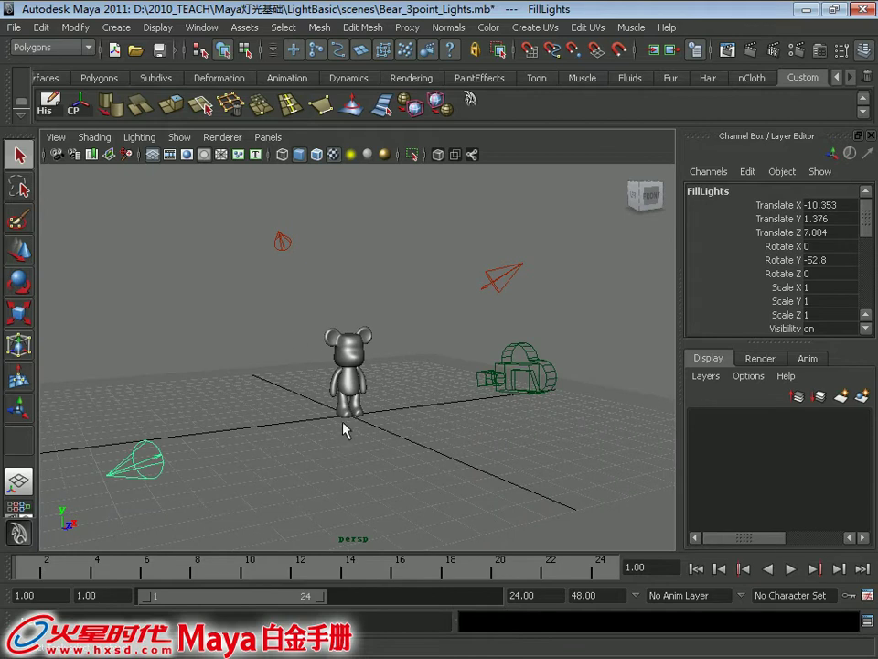
key(ctrl+n)
click(433, 340)
mouse_move(342, 375)
alt+mouse_down()
mouse_move(355, 353)
mouse_move(342, 347)
alt+mouse_up()
click(116, 29)
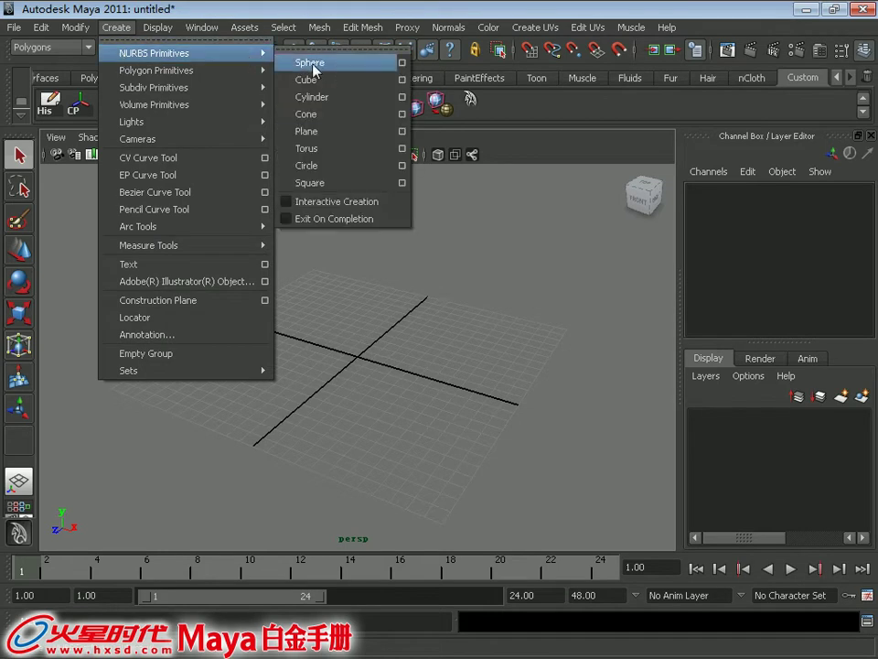
Step: Add a NURBS circle, rotate it 90° on X and scale it up to 4.523
click(322, 165)
alt+drag(380, 333, 379, 340)
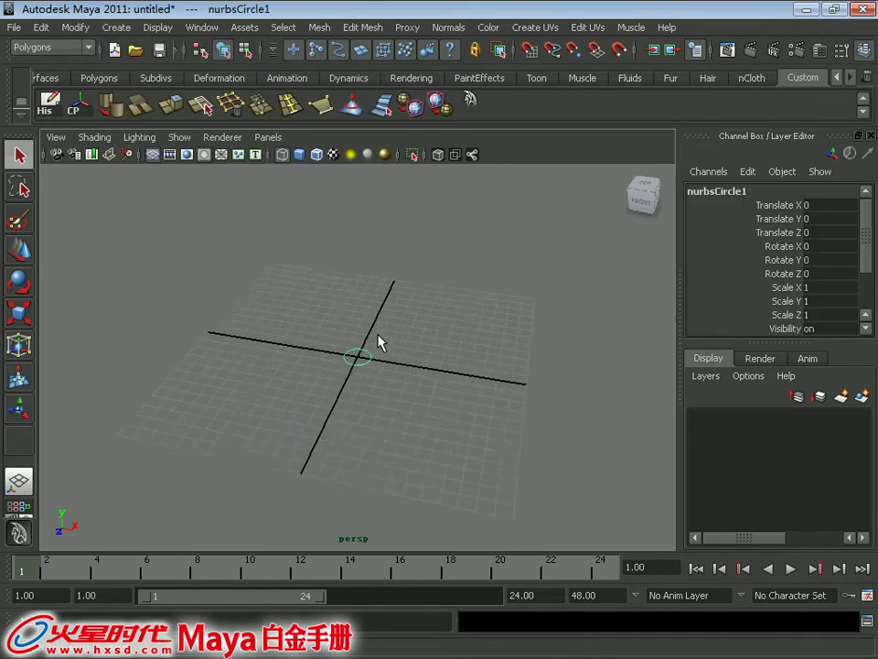
key(e)
key(w)
key(e)
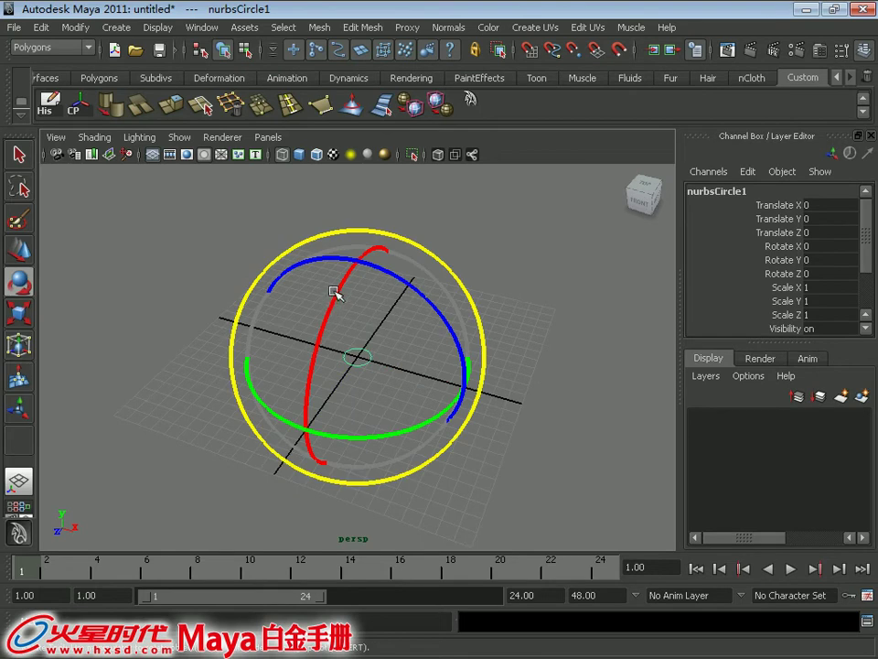
drag(333, 290, 600, 317)
double_click(841, 245)
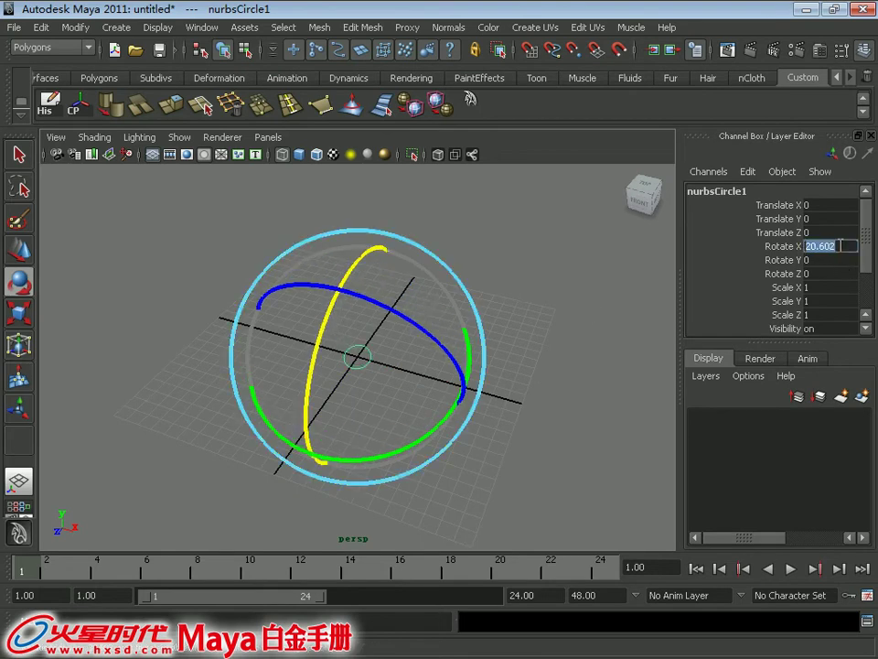
key(Return)
mouse_move(405, 277)
alt+mouse_down()
mouse_move(465, 372)
mouse_move(449, 357)
alt+mouse_up()
key(r)
mouse_move(358, 357)
mouse_down()
mouse_move(522, 345)
mouse_move(365, 319)
mouse_move(395, 329)
mouse_up()
key(w)
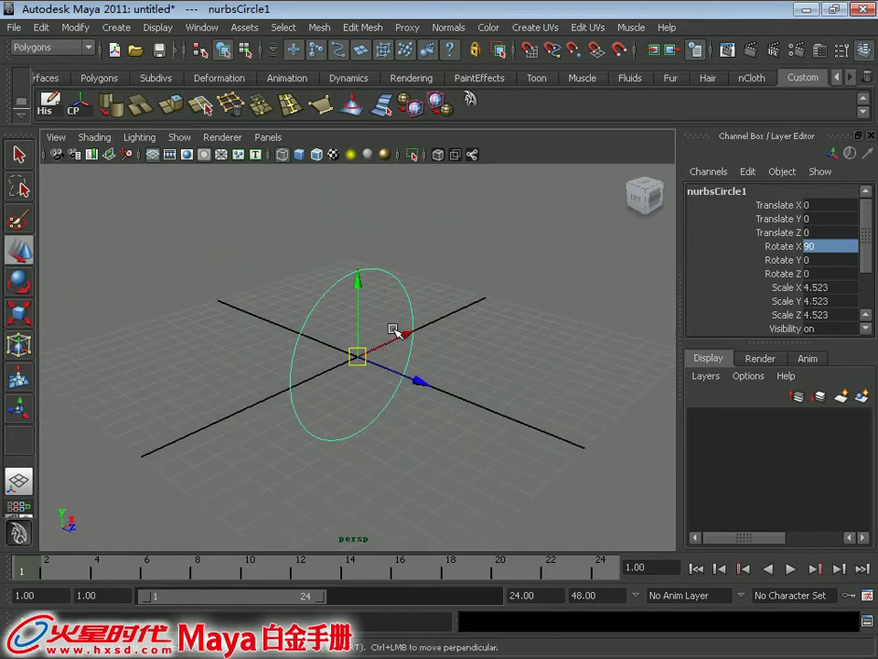
click(452, 261)
Step: Add a spot light rotated -180° on X and bring up its Attribute Editor
click(117, 28)
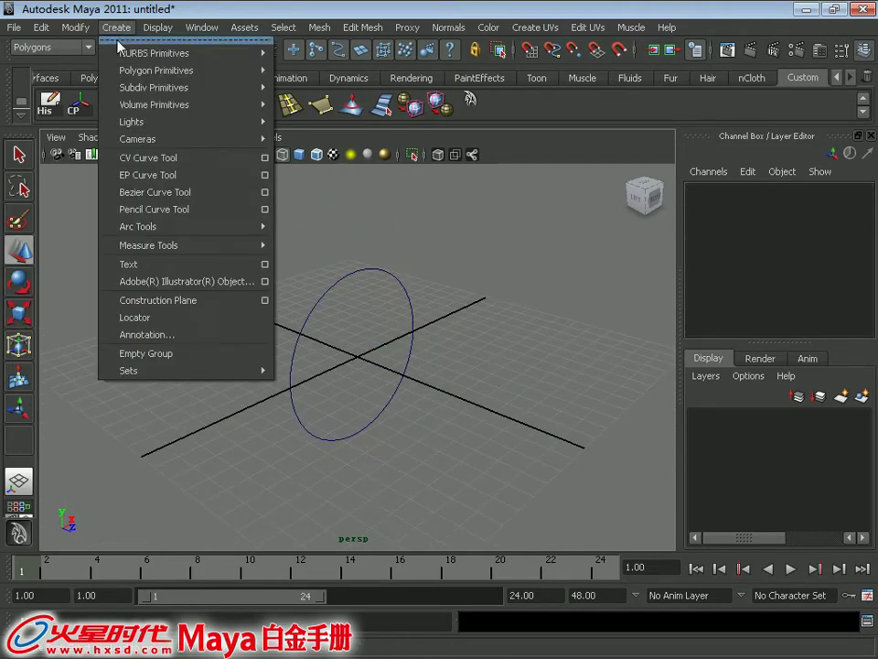
mouse_move(183, 121)
click(321, 183)
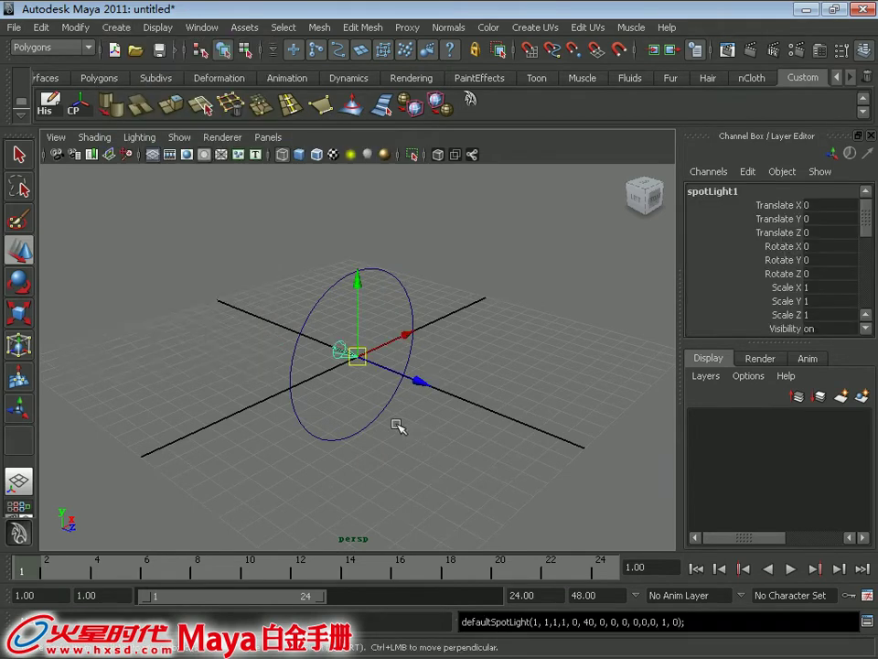
alt+drag(398, 426, 428, 384)
key(e)
drag(422, 280, 780, 340)
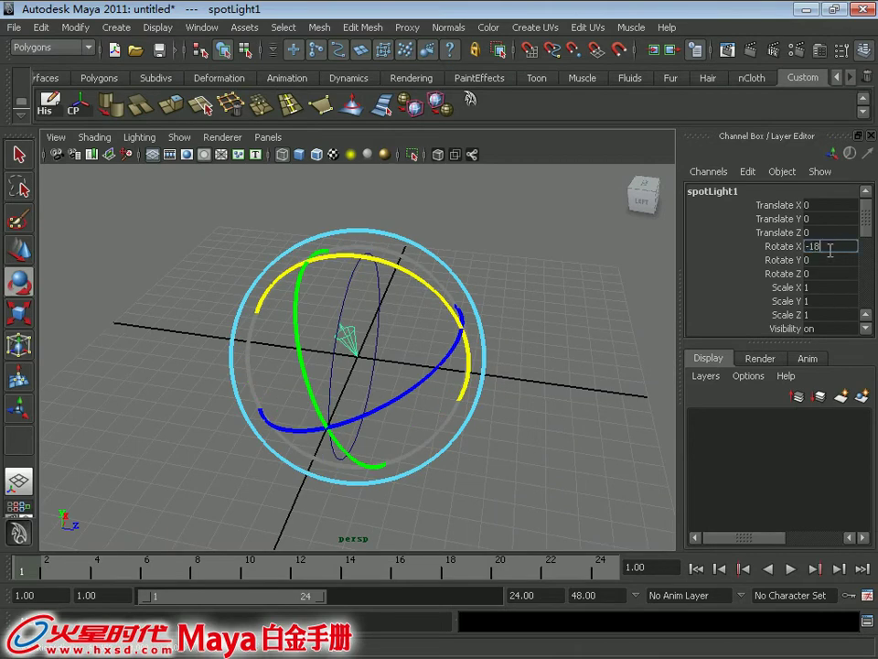
text(0)
key(Return)
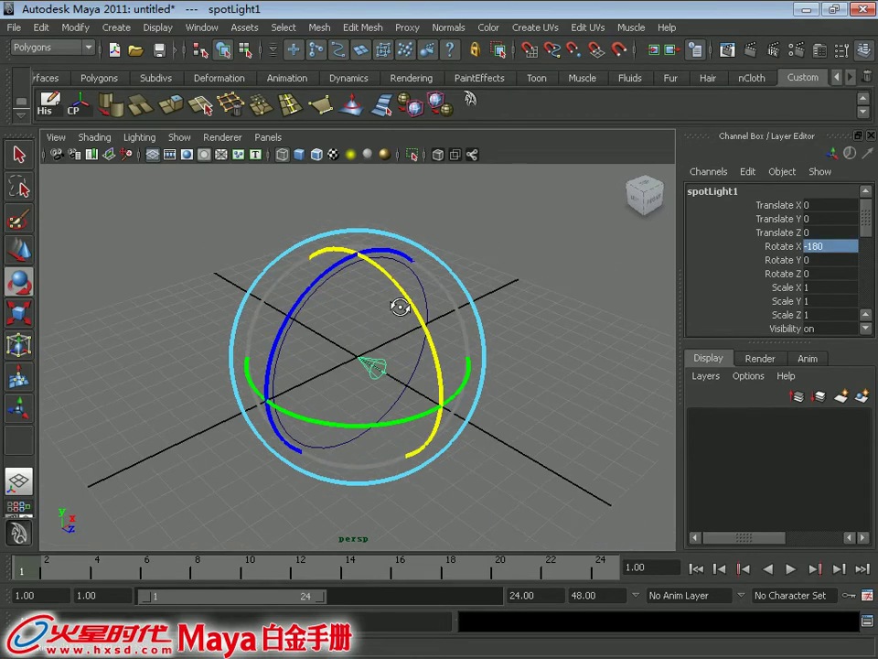
key(w)
alt+drag(386, 328, 434, 315)
key(ctrl+a)
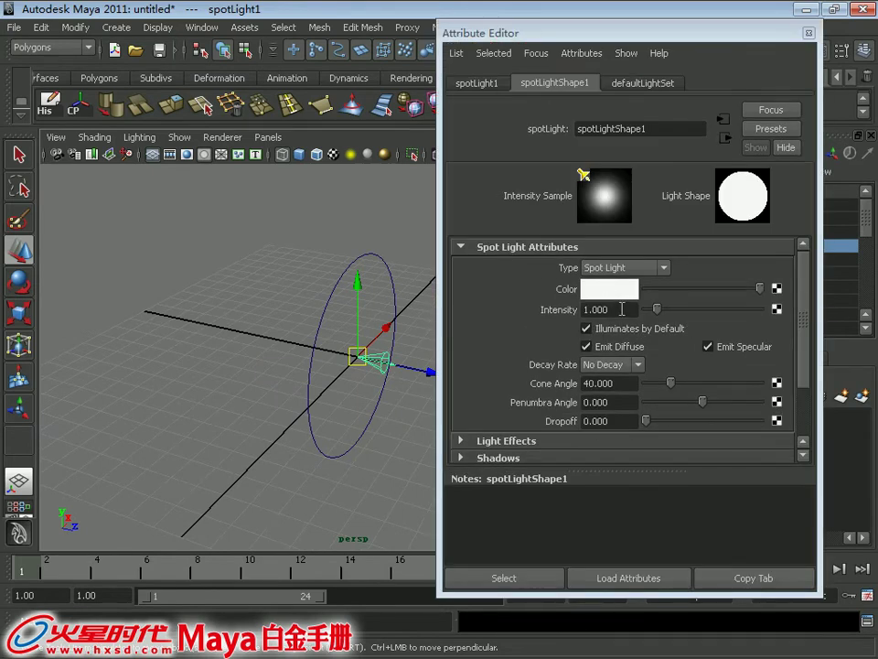
Step: Give spotLight1 intensity 0.1, no Emit Specular, and penumbra 1.880, then close the Attribute Editor
drag(622, 309, 585, 308)
text(0.1)
key(Return)
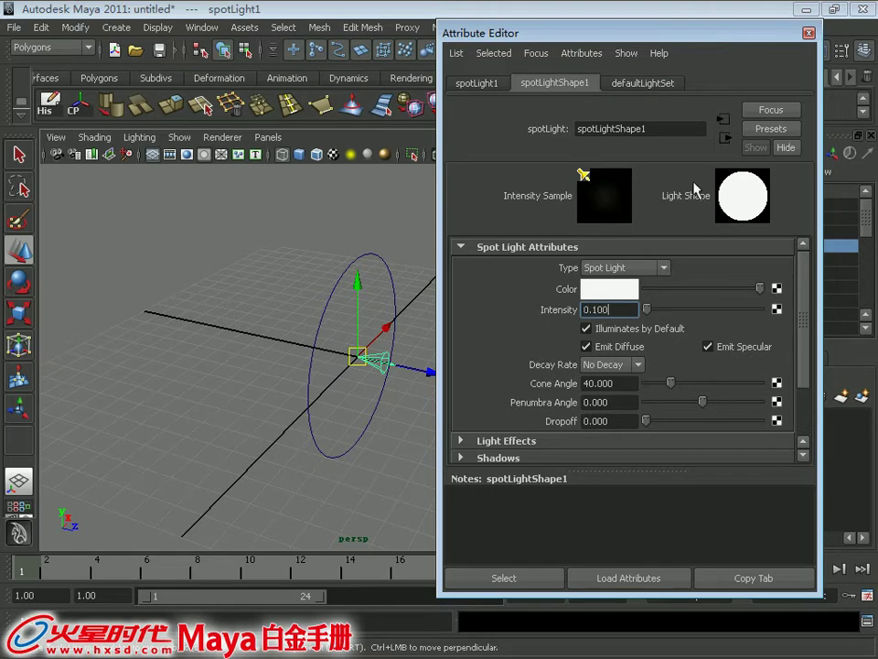
click(710, 350)
mouse_move(247, 368)
alt+mouse_down()
mouse_move(196, 333)
mouse_move(279, 267)
alt+mouse_up()
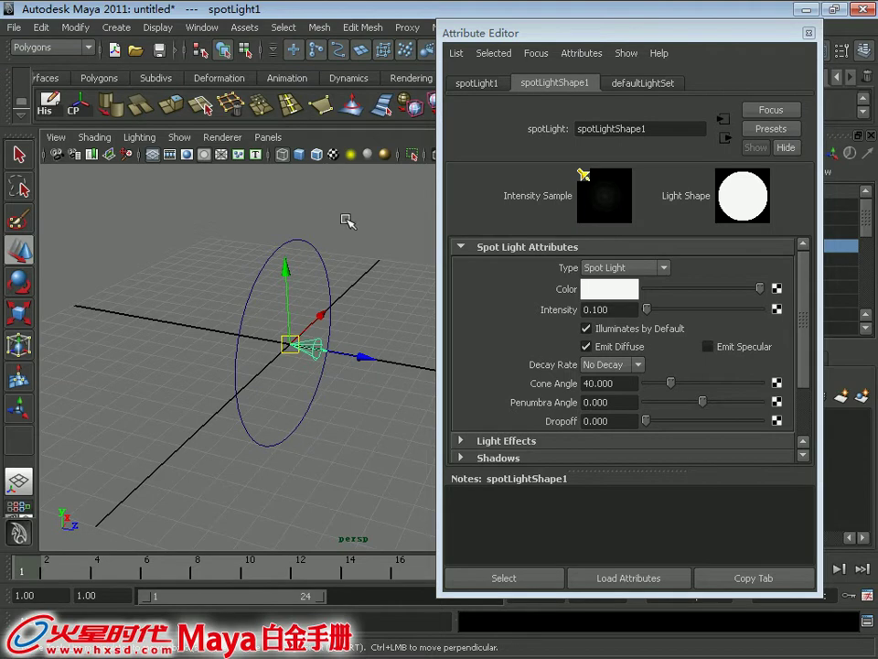
alt+drag(363, 266, 366, 301)
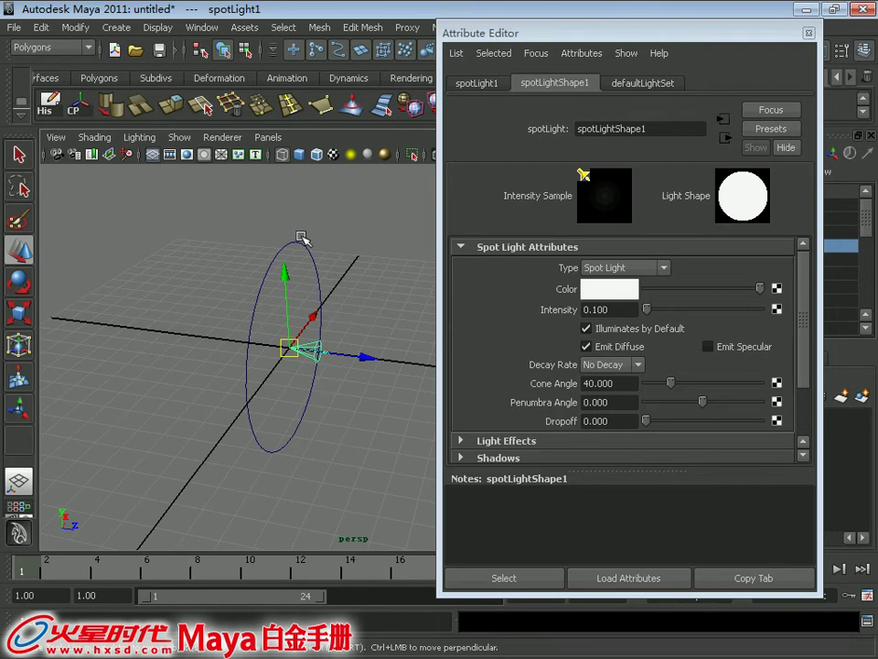
click(743, 353)
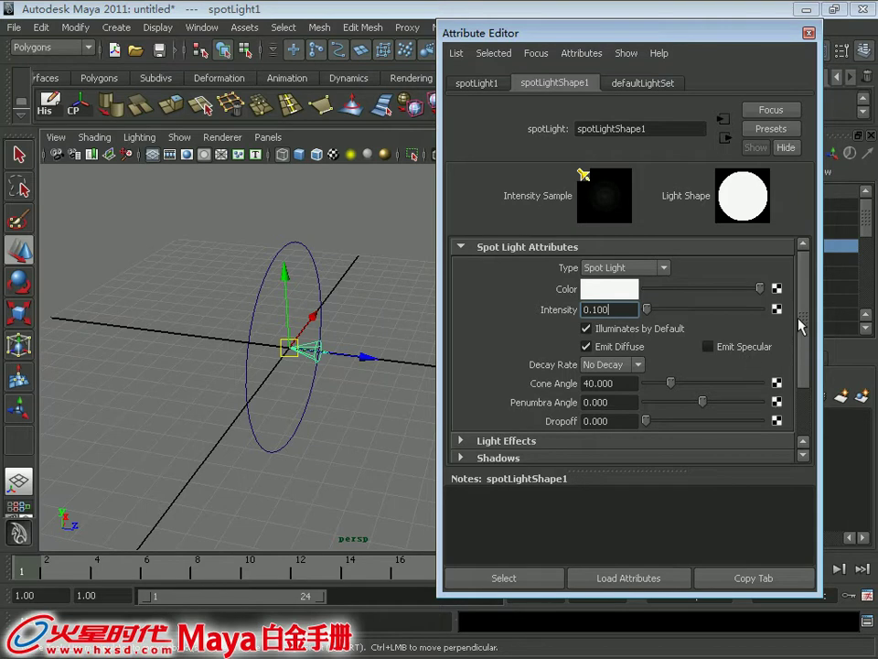
drag(803, 316, 806, 363)
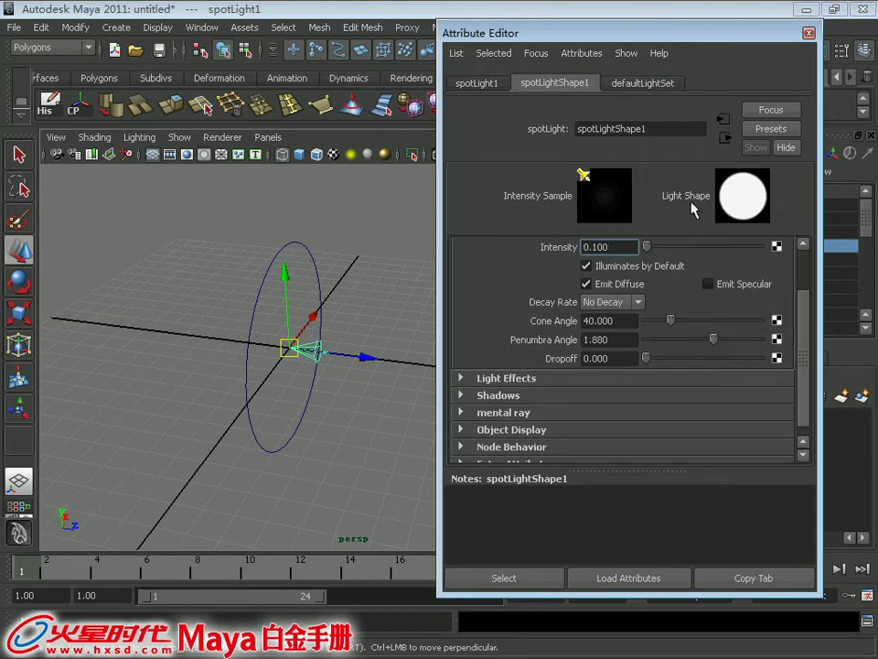
click(843, 50)
mouse_move(243, 280)
alt+mouse_down()
mouse_move(306, 285)
mouse_move(323, 353)
alt+mouse_up()
scroll(306, 286, up, 3)
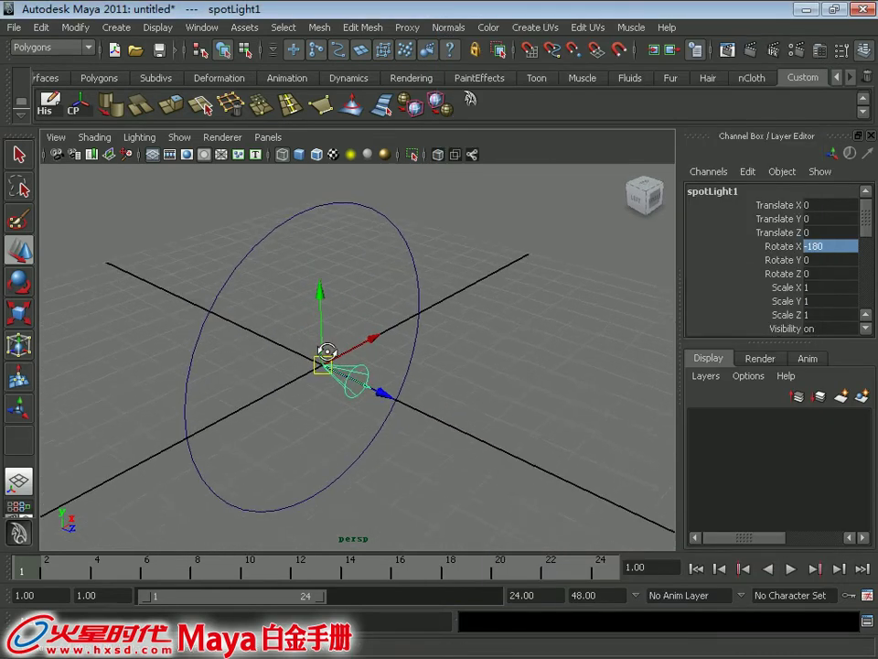
Step: Reset Duplicate Special options, choose Instance, create spotLight2 and move it upward
click(40, 27)
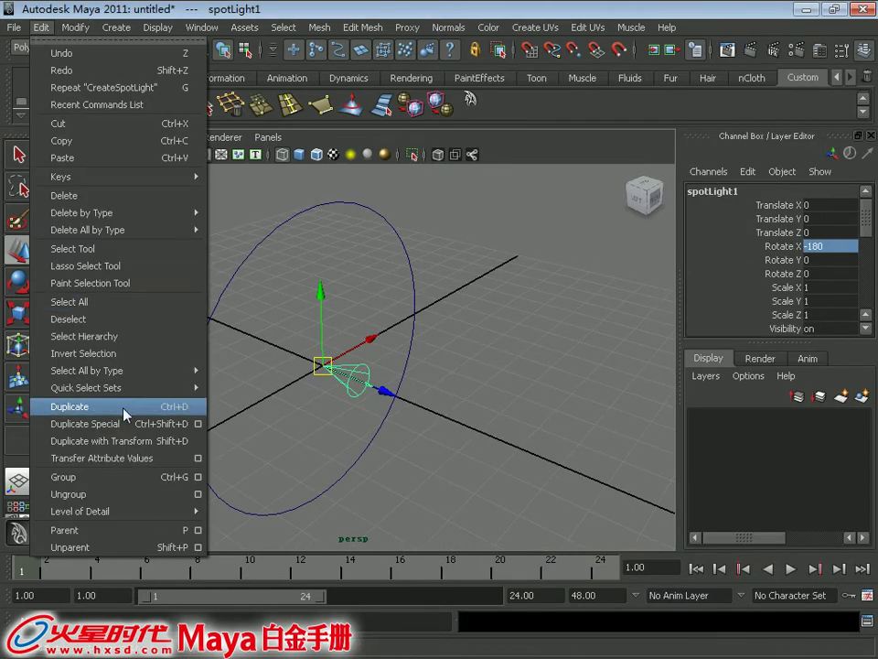
click(200, 424)
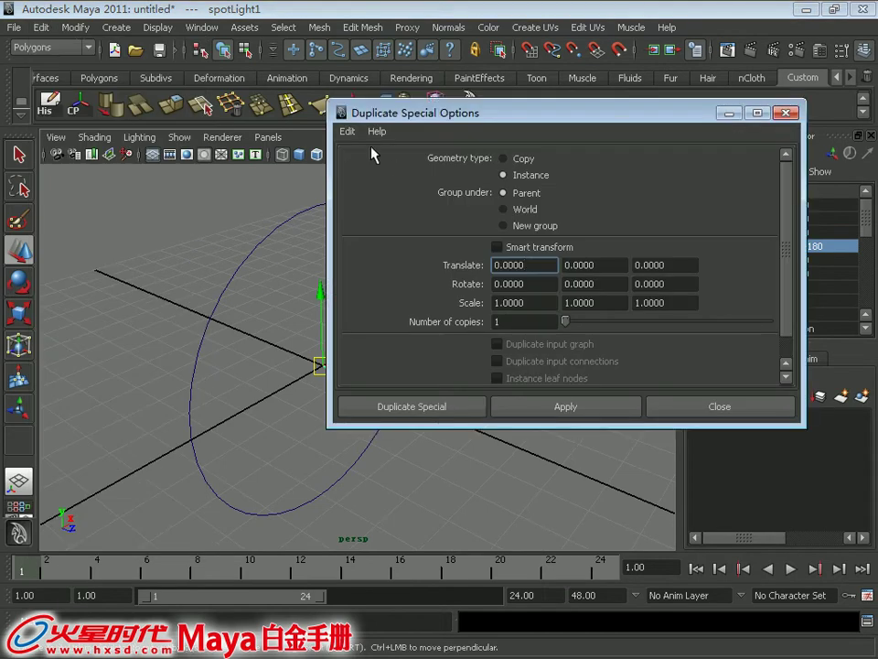
click(346, 131)
click(384, 165)
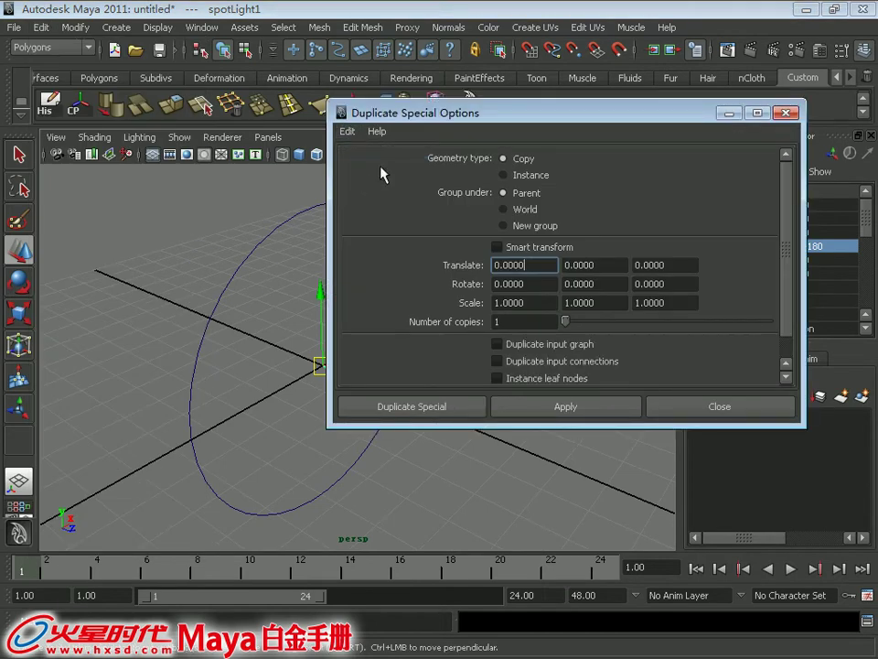
click(504, 175)
click(417, 411)
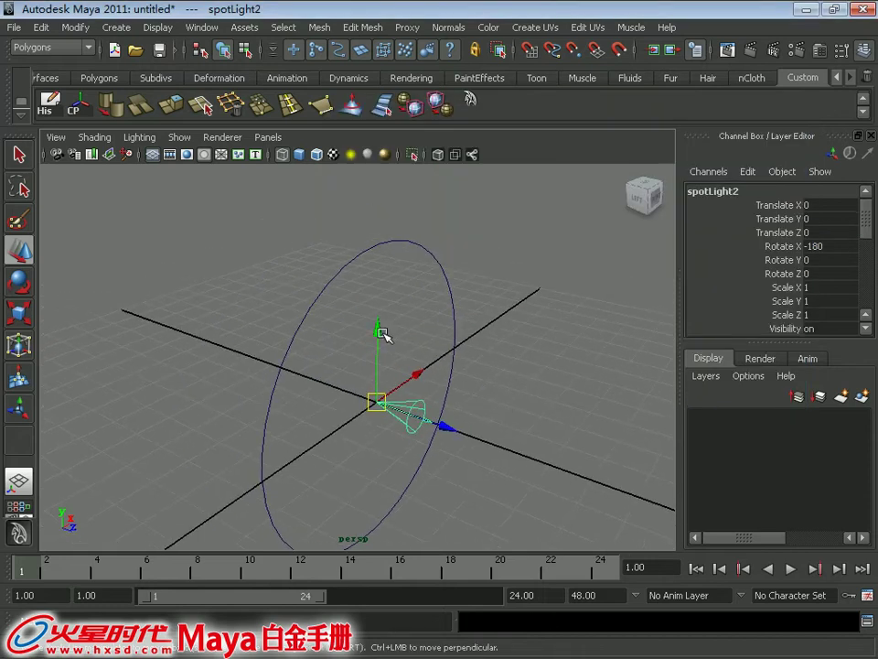
drag(383, 333, 363, 255)
Step: Frame the centre spotlight, duplicate it and move the copy to the ring's left edge
click(266, 320)
right_click(261, 212)
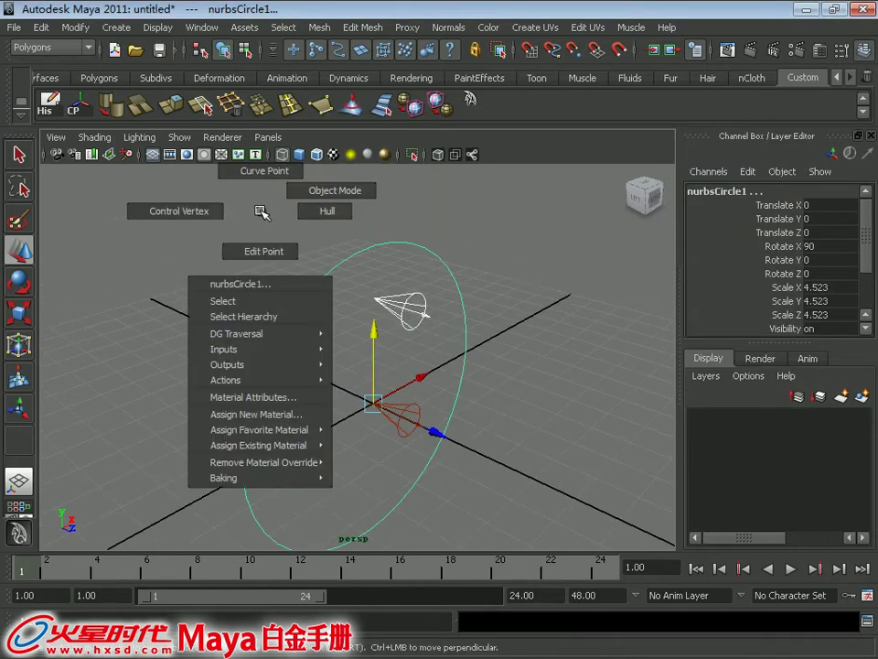
click(179, 210)
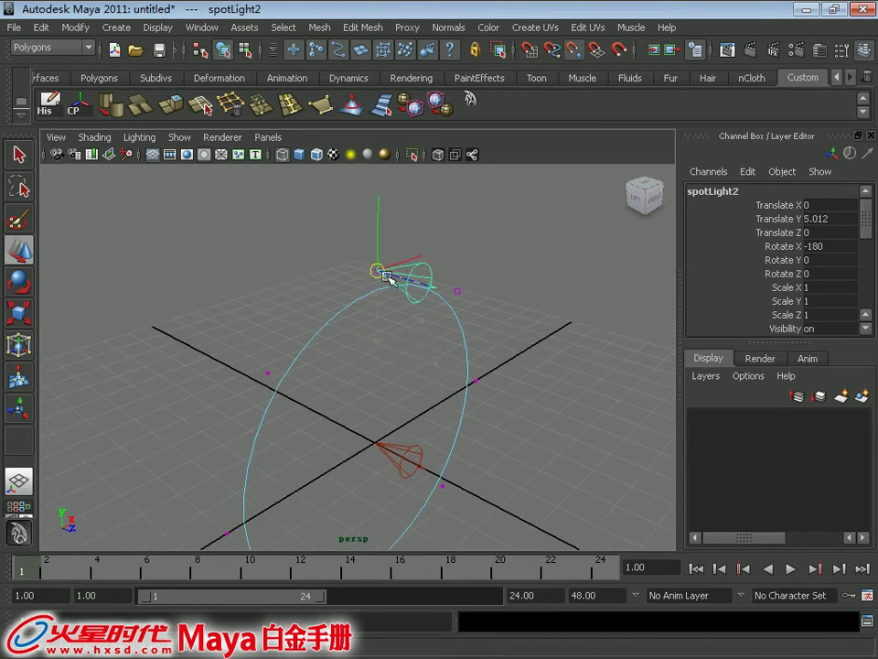
click(382, 426)
key(f)
key(ctrl+d)
mouse_move(421, 401)
alt+mouse_down()
mouse_move(421, 353)
mouse_move(314, 378)
alt+mouse_up()
Step: Duplicate the centre spotlight again for copies at the ring's bottom and right side
key(ctrl+d)
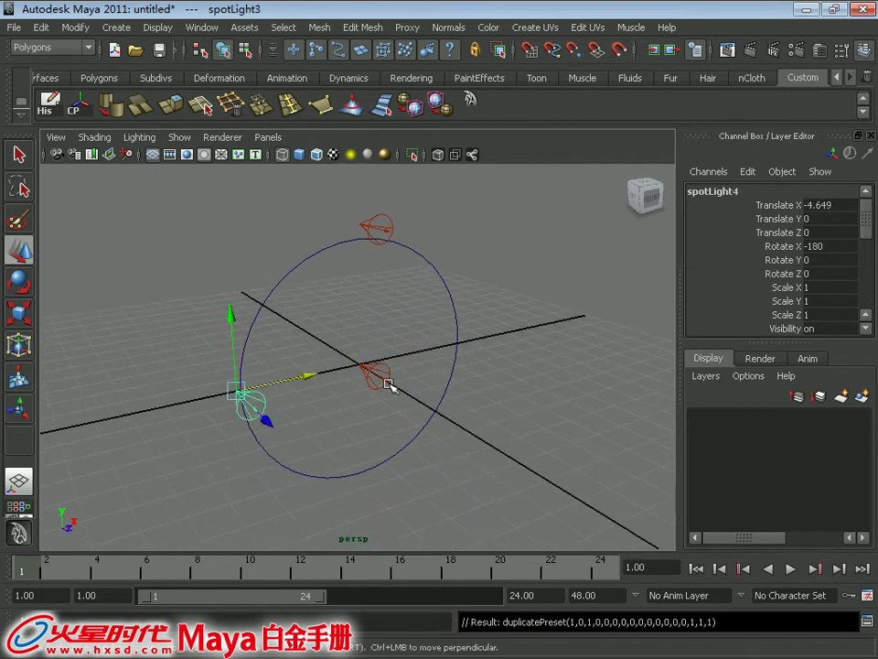
mouse_move(239, 389)
mouse_down()
mouse_move(408, 441)
mouse_move(384, 448)
mouse_up()
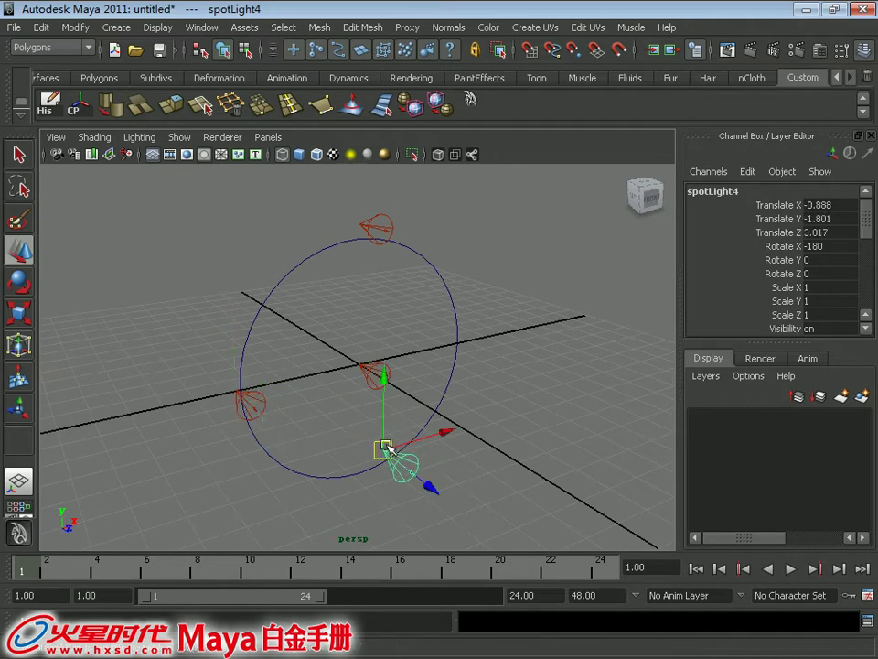
key(ctrl+z)
key(ctrl+z)
key(ctrl+d)
mouse_move(361, 292)
mouse_down()
mouse_move(369, 402)
mouse_move(377, 366)
mouse_move(528, 352)
mouse_up()
click(382, 388)
key(ctrl+d)
Step: Show the ring's control vertices and snap the left spotlight onto the ring
click(360, 362)
alt+drag(353, 284, 349, 235)
click(410, 240)
alt+middle_drag(413, 245, 333, 333)
click(333, 333)
right_drag(275, 276, 219, 274)
alt+drag(355, 269, 371, 345)
click(370, 346)
click(341, 336)
click(346, 326)
mouse_move(462, 437)
alt+middle_down()
mouse_move(421, 407)
mouse_move(447, 386)
alt+middle_up()
Step: Snap the bottom and right spotlights onto the ring's CVs, about 5.012 units out
click(407, 395)
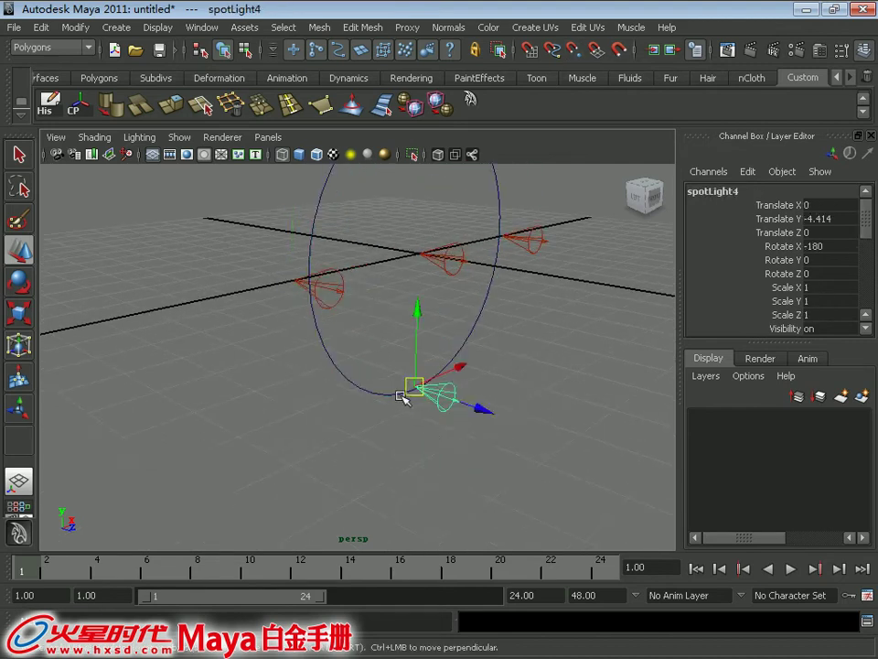
click(371, 393)
right_click(294, 333)
click(439, 392)
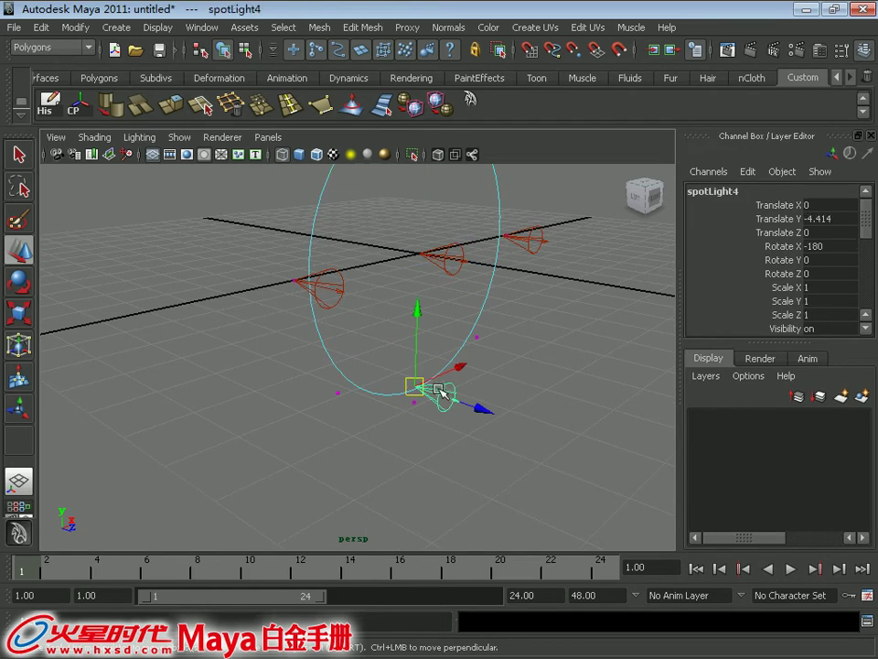
mouse_move(406, 414)
alt+mouse_down()
mouse_move(456, 326)
mouse_move(456, 412)
alt+mouse_up()
click(524, 322)
alt+drag(525, 322, 412, 329)
shift+click(416, 302)
right_drag(442, 242, 402, 345)
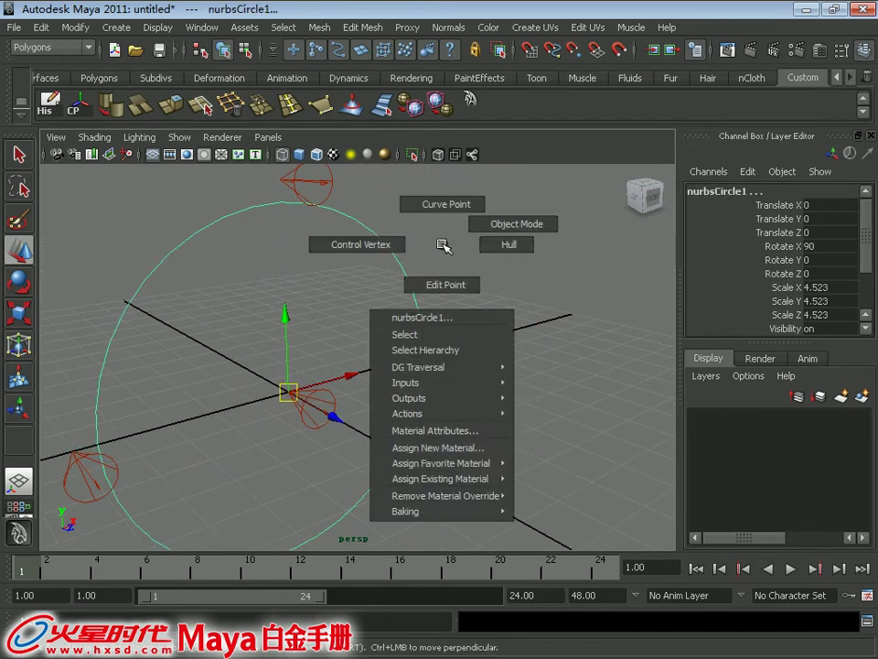
drag(402, 346, 471, 323)
mouse_move(470, 324)
alt+right_down()
mouse_move(417, 337)
mouse_move(392, 326)
alt+right_up()
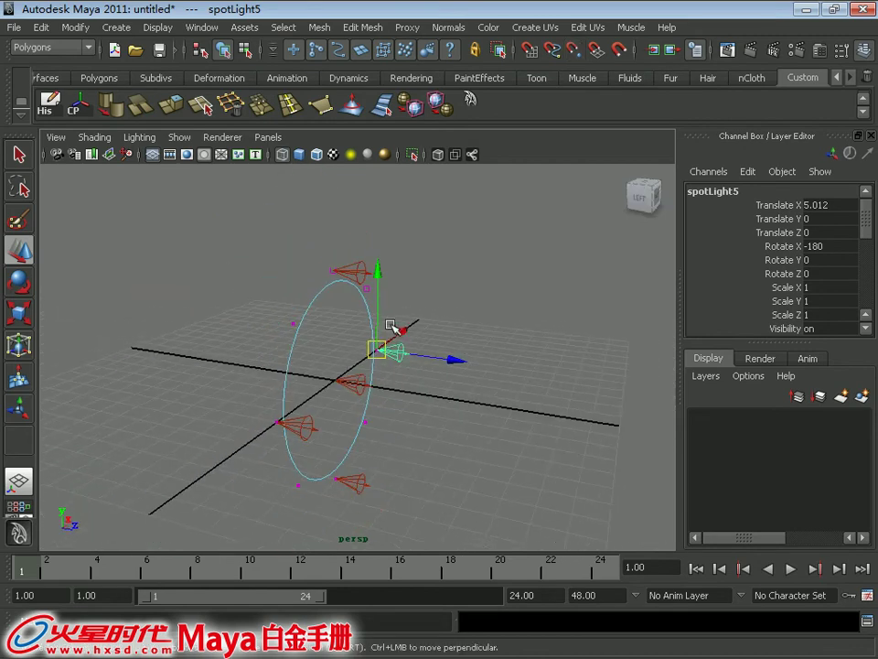
click(392, 328)
key(ctrl+z)
click(388, 320)
mouse_move(388, 319)
alt+mouse_down()
mouse_move(439, 282)
mouse_move(414, 282)
alt+mouse_up()
mouse_move(300, 298)
mouse_down()
mouse_move(396, 305)
mouse_move(388, 293)
mouse_move(320, 318)
mouse_up()
Step: Freeze the ring's transformations and delete its construction history
click(75, 26)
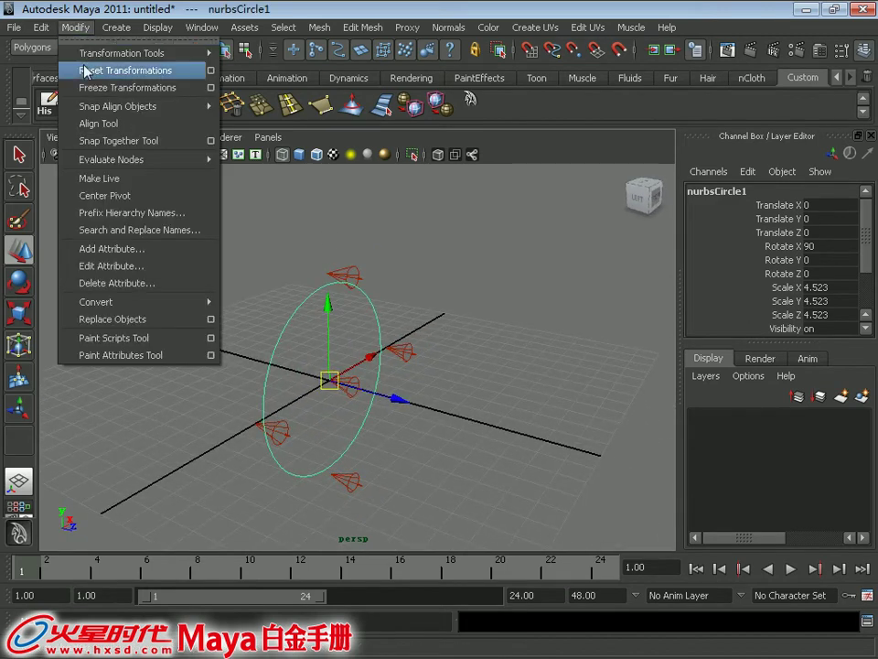
click(119, 86)
alt+drag(312, 256, 322, 247)
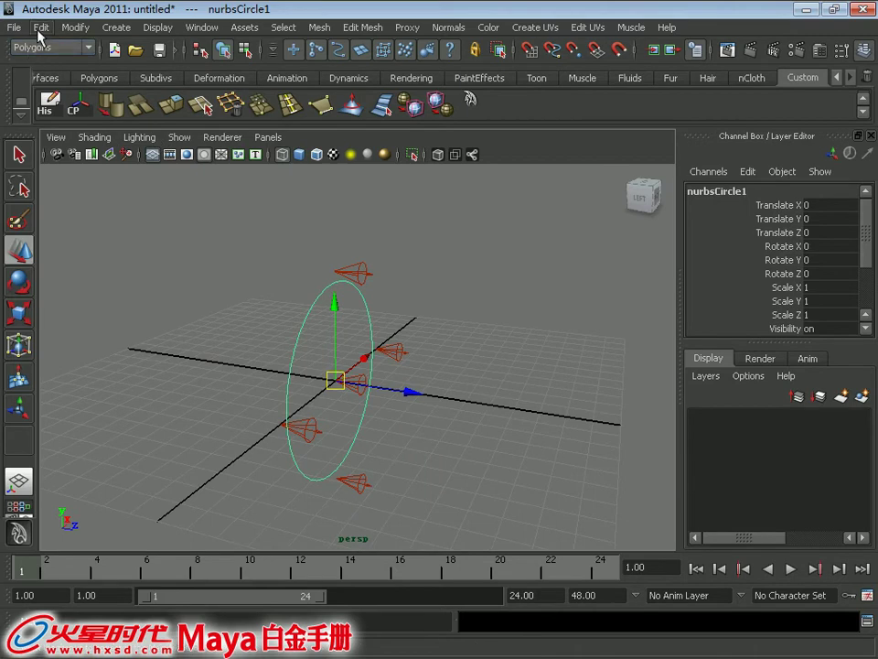
click(42, 27)
click(326, 229)
Step: Parent all spotlights under the ring and test that they follow it
mouse_move(470, 324)
alt+mouse_down()
mouse_move(465, 286)
mouse_move(392, 256)
mouse_move(509, 480)
mouse_move(384, 339)
alt+mouse_up()
click(302, 356)
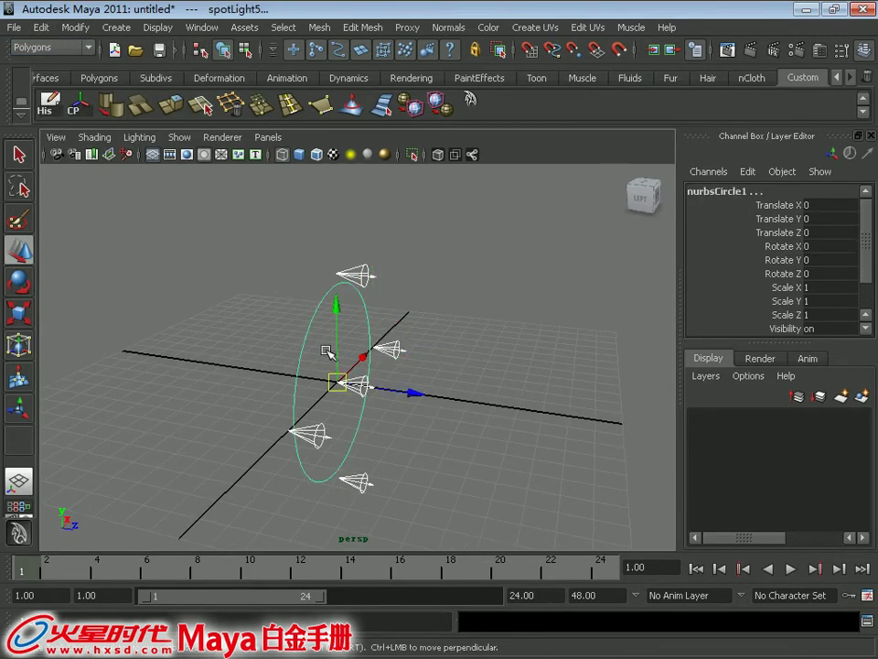
key(p)
key(Up)
mouse_move(333, 353)
alt+mouse_down()
mouse_move(343, 294)
mouse_move(391, 409)
mouse_move(319, 331)
mouse_move(445, 451)
mouse_move(439, 468)
mouse_move(424, 342)
alt+mouse_up()
key(ctrl+z)
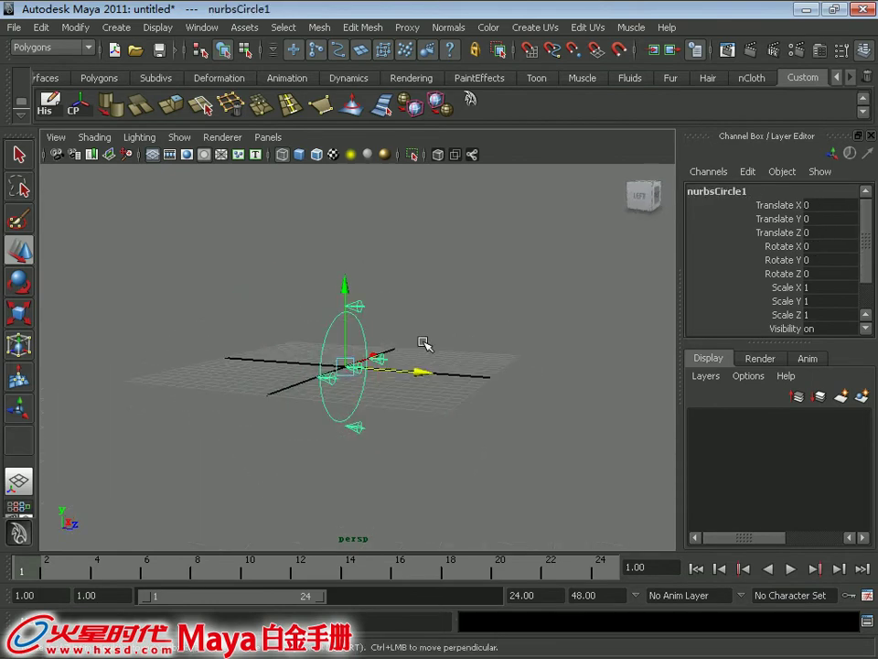
Step: Save the rig as LightGRP.mb, overwriting the old file, and start a new scene
key(ctrl+s)
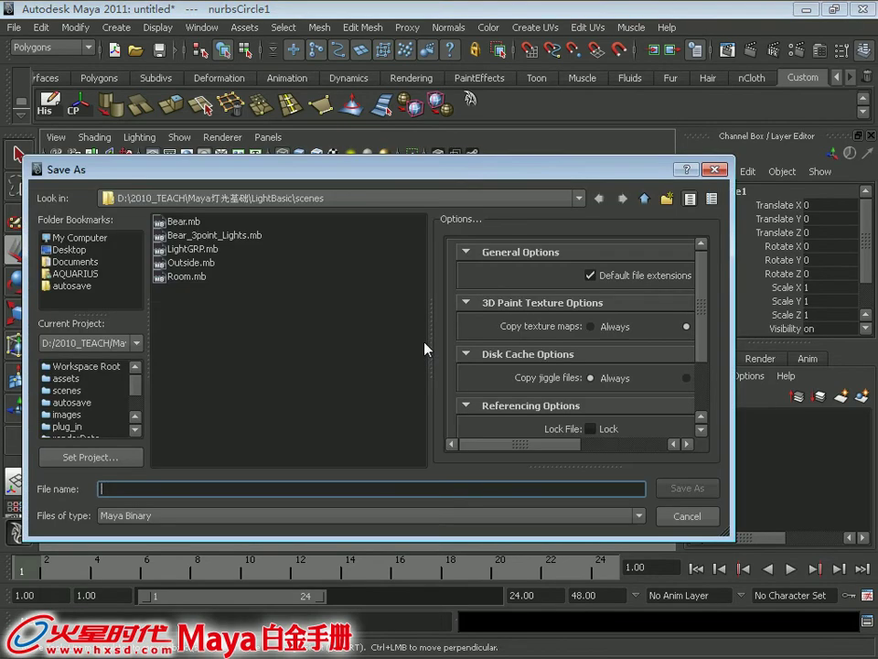
click(194, 250)
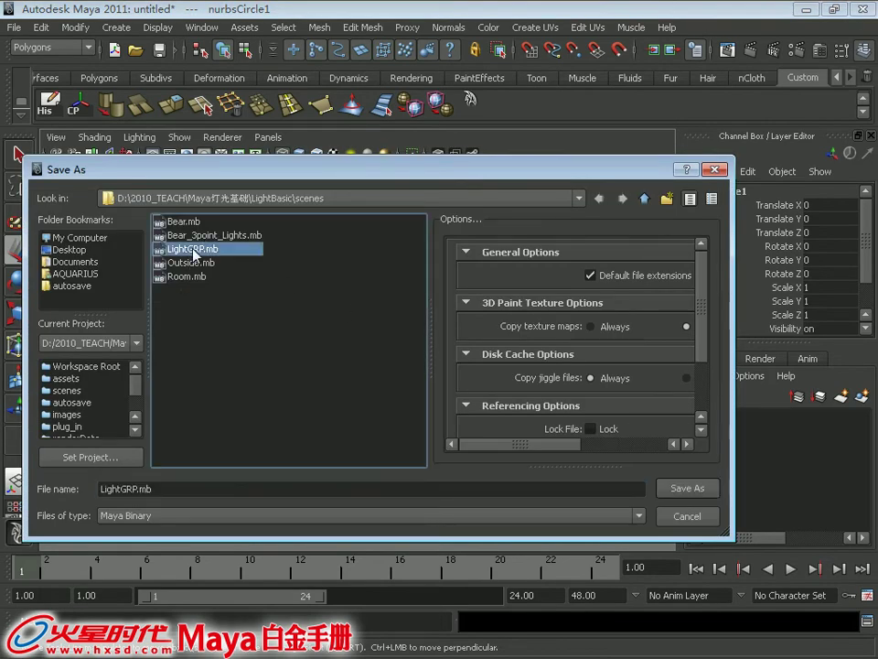
click(686, 495)
click(338, 371)
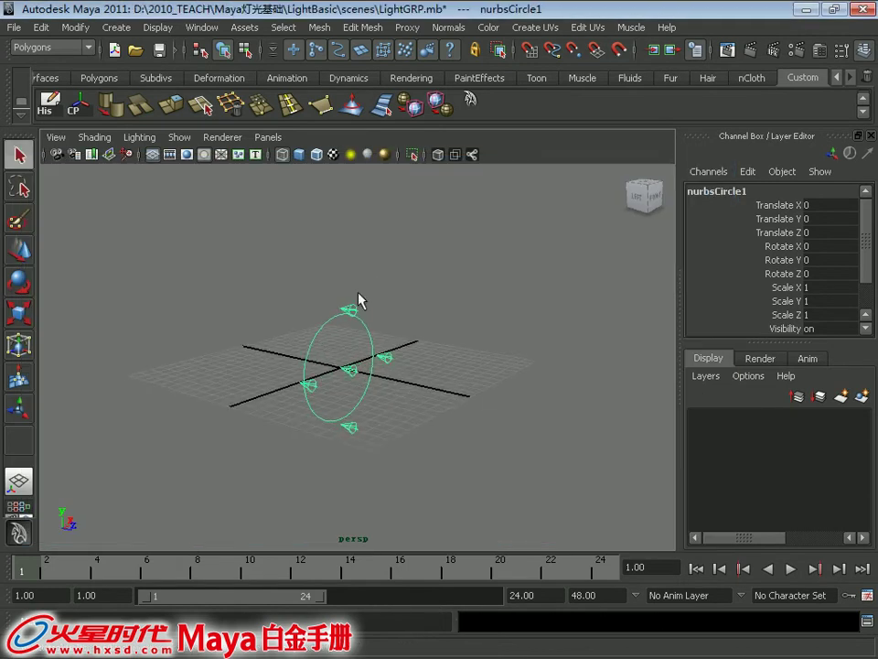
key(ctrl+n)
click(436, 341)
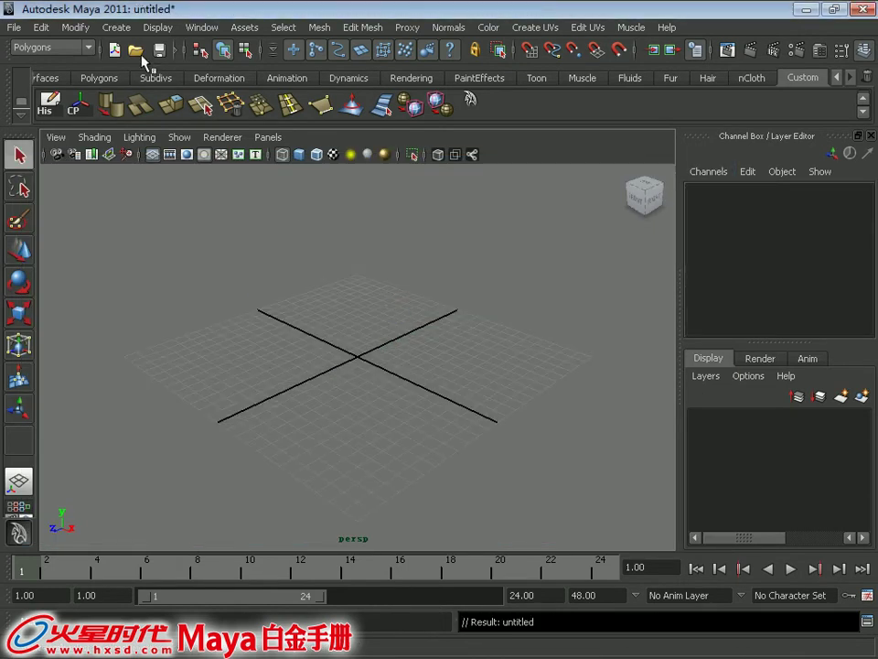
Step: Open Bear_3point_Lights.mb, cancel the Import dialog, and bring up the Script Editor
click(137, 52)
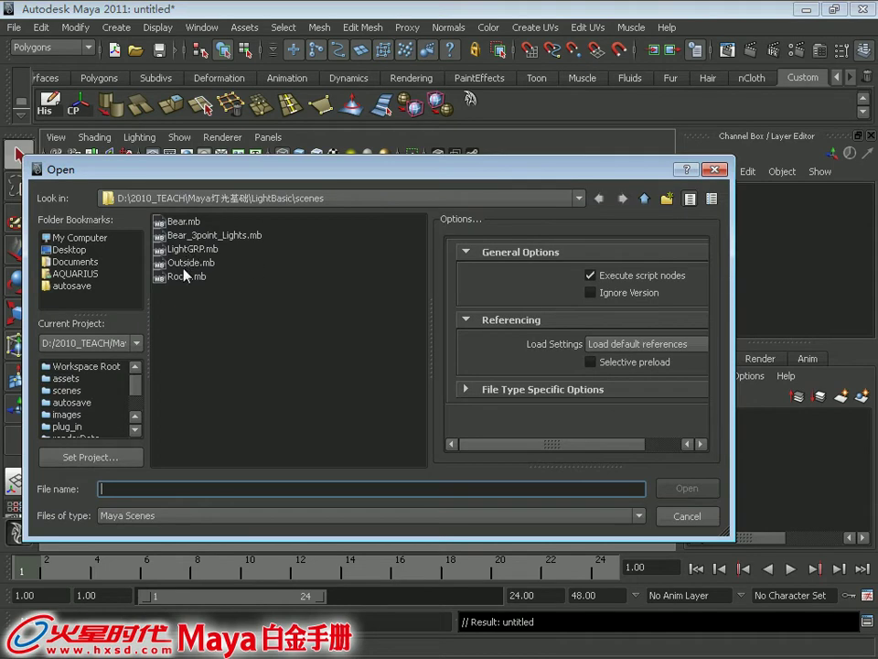
double_click(195, 237)
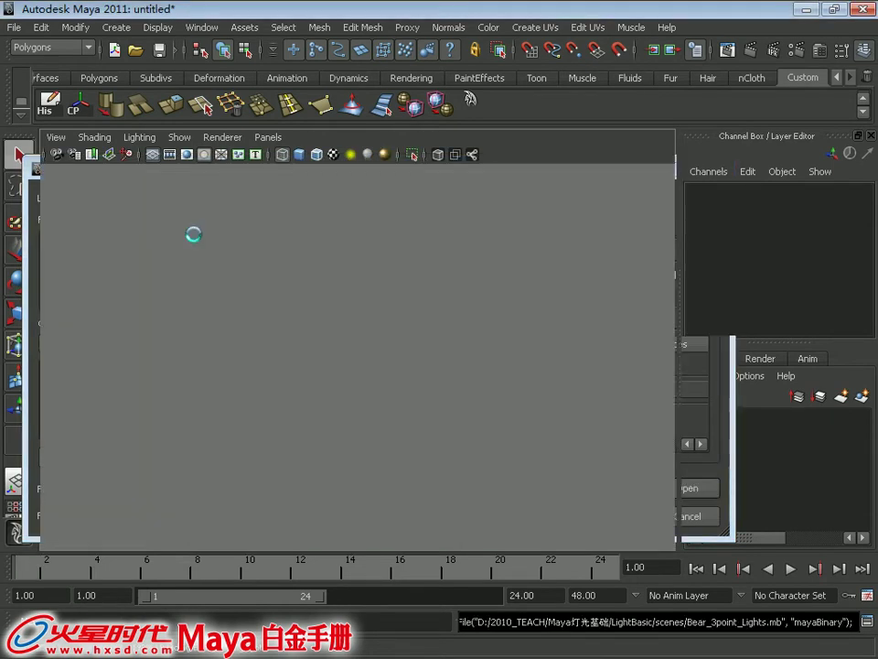
click(15, 27)
click(37, 180)
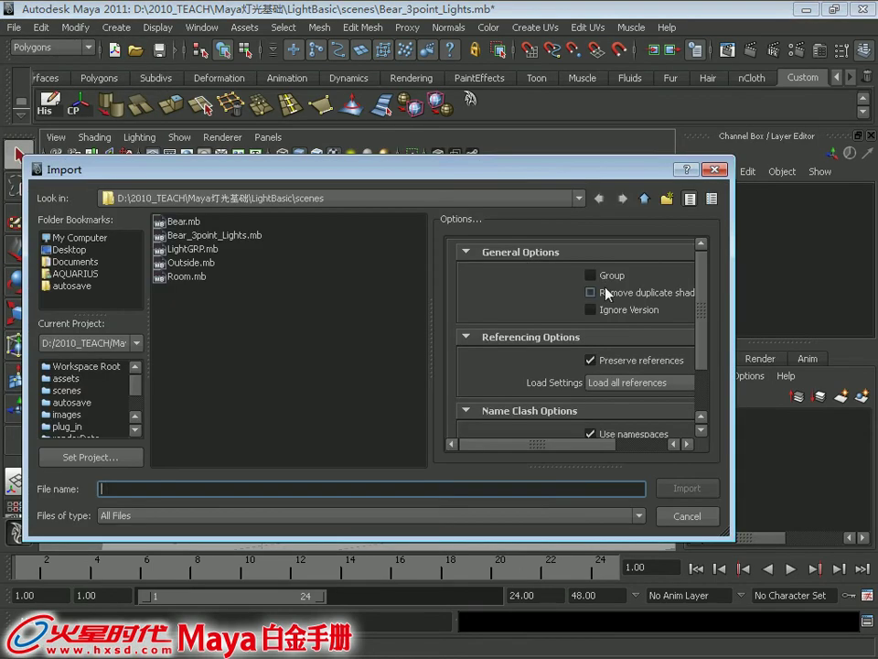
click(687, 516)
mouse_move(465, 241)
alt+mouse_down()
mouse_move(481, 216)
mouse_move(440, 297)
mouse_move(432, 291)
alt+mouse_up()
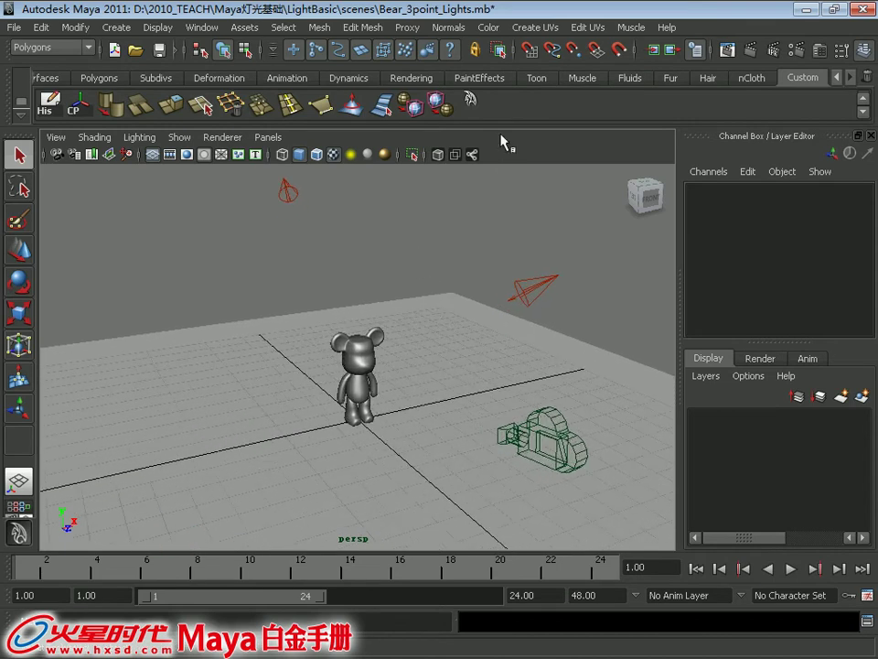
click(865, 622)
mouse_move(372, 189)
mouse_down()
mouse_move(362, 172)
mouse_move(355, 182)
mouse_move(388, 177)
mouse_move(407, 189)
mouse_up()
Step: Clear the Script Editor history, import LightGRP.mb, and select the import command in history
click(384, 218)
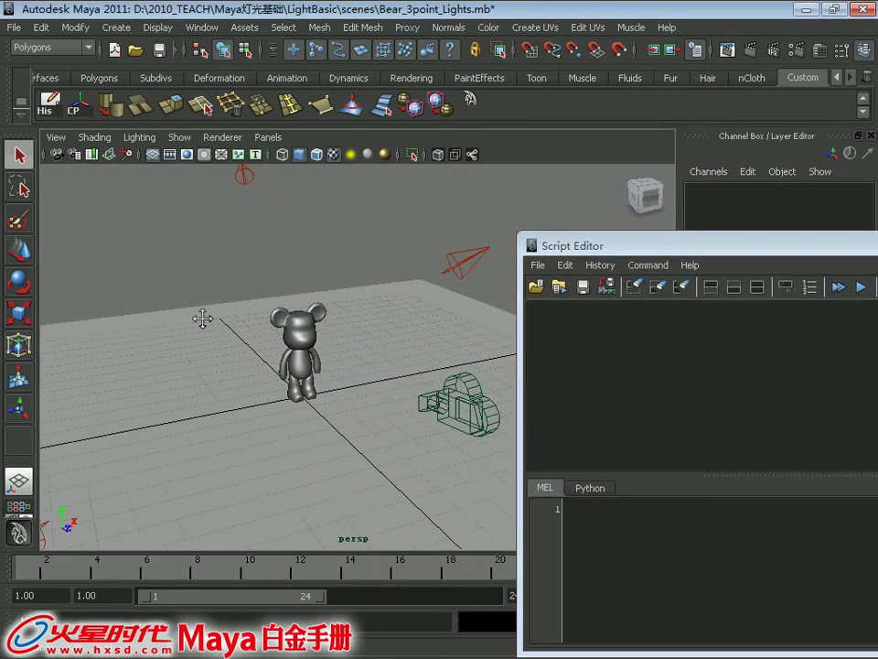
alt+drag(203, 315, 219, 304)
click(11, 27)
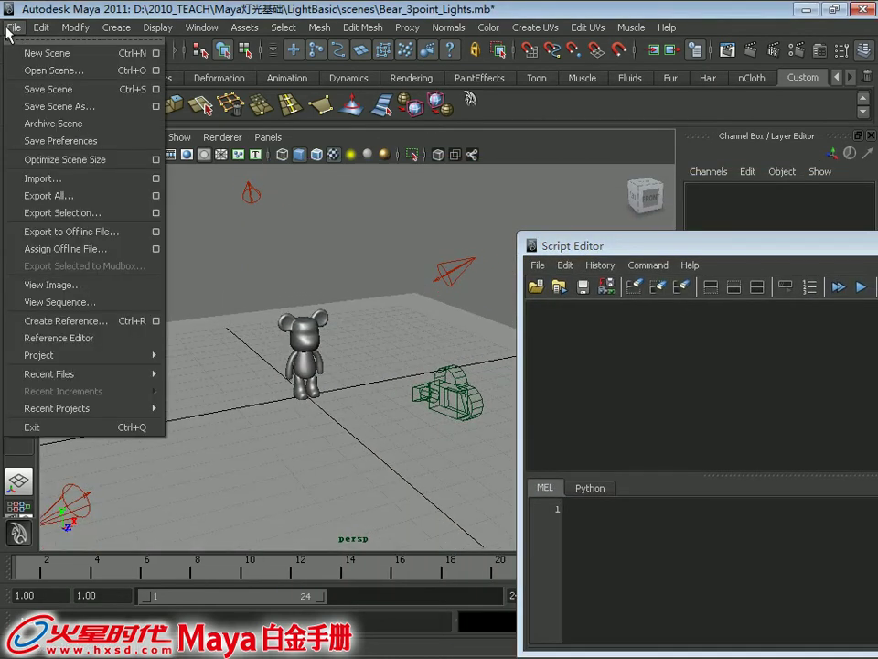
click(26, 179)
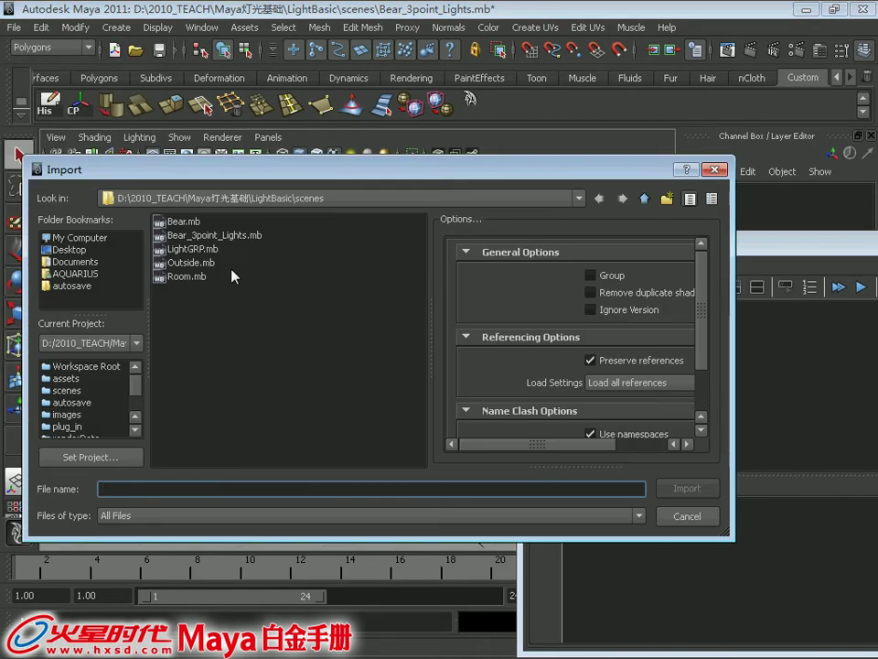
double_click(194, 248)
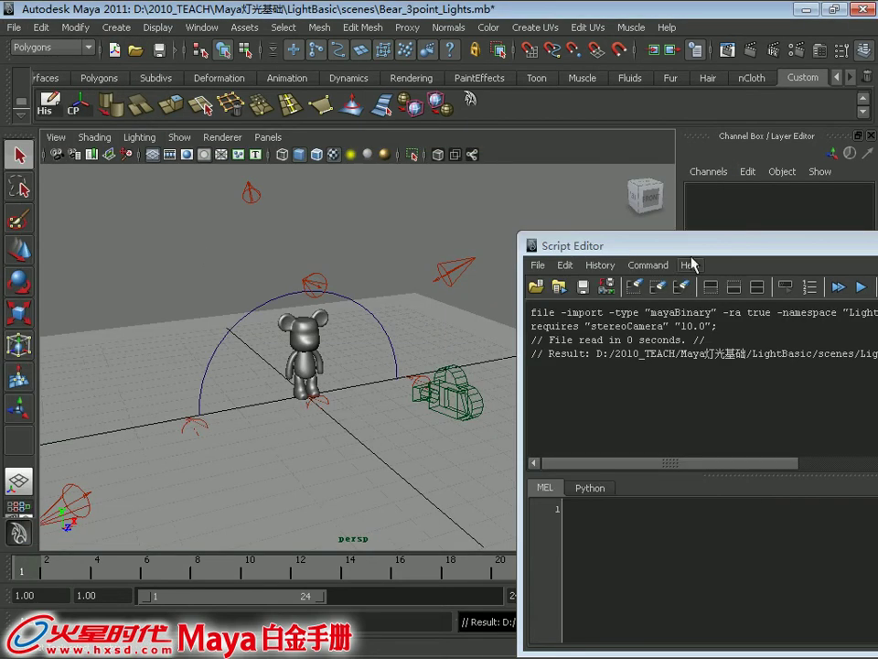
drag(693, 265, 450, 234)
drag(704, 322, 373, 279)
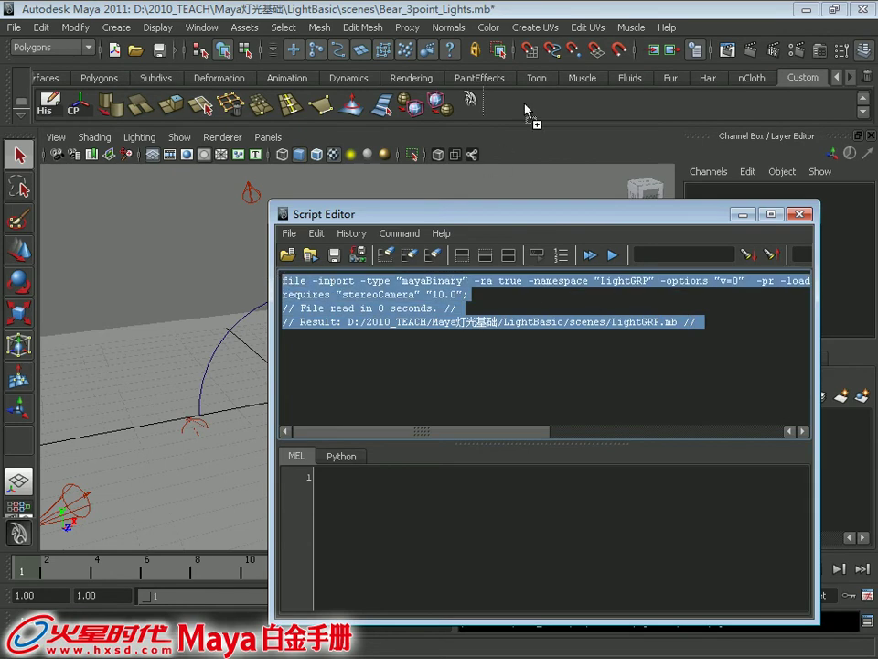
Step: Add the LightGRP import command to the Custom shelf as MEL and close the Script Editor
middle_drag(526, 110, 527, 112)
click(362, 338)
click(800, 213)
alt+drag(408, 317, 304, 319)
scroll(550, 413, up, 3)
Step: Discard changes, reopen Bear_3point_Lights.mb, and select the spotlight ring's circle
key(ctrl+n)
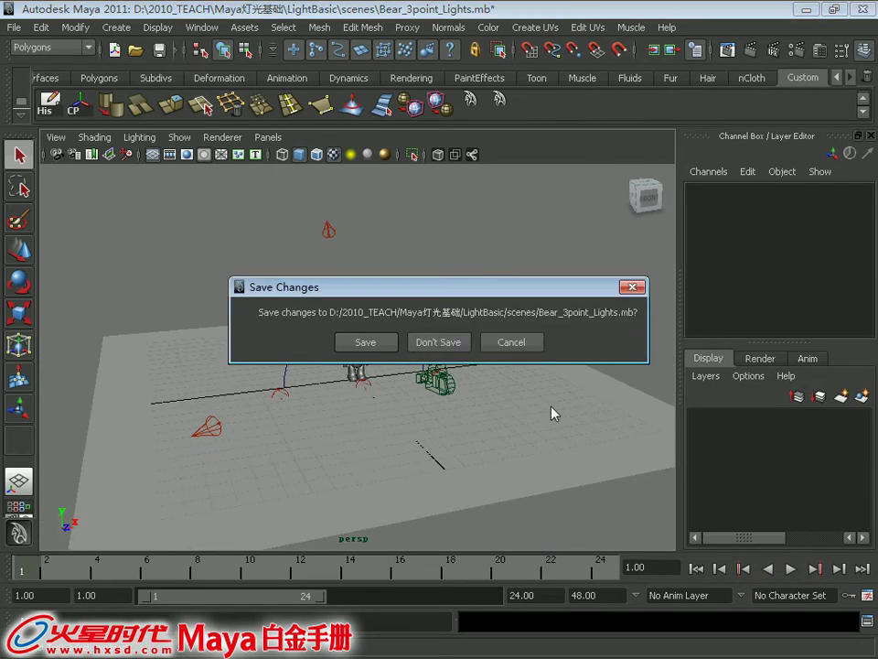
click(447, 343)
click(136, 51)
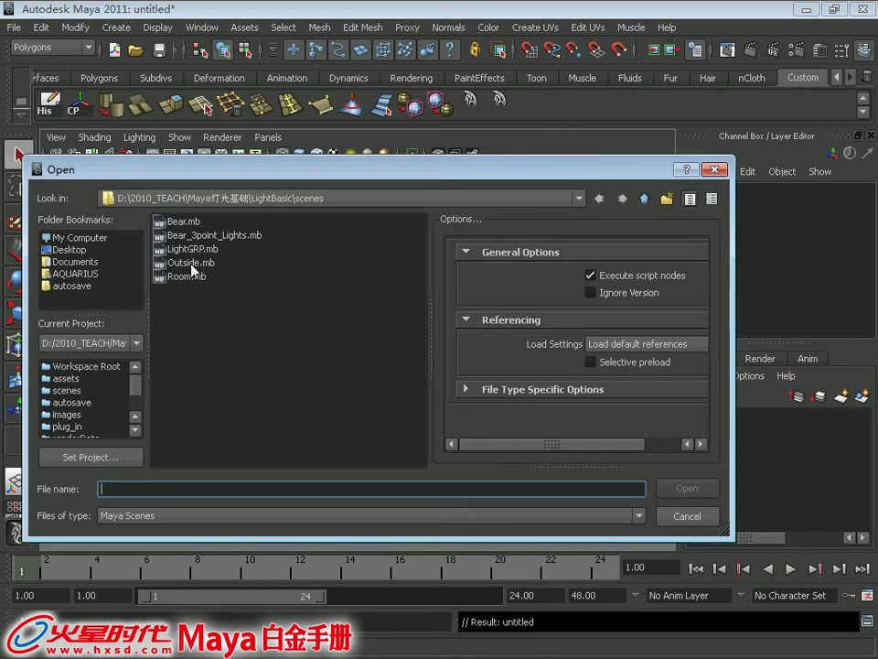
double_click(196, 235)
alt+drag(466, 334, 412, 325)
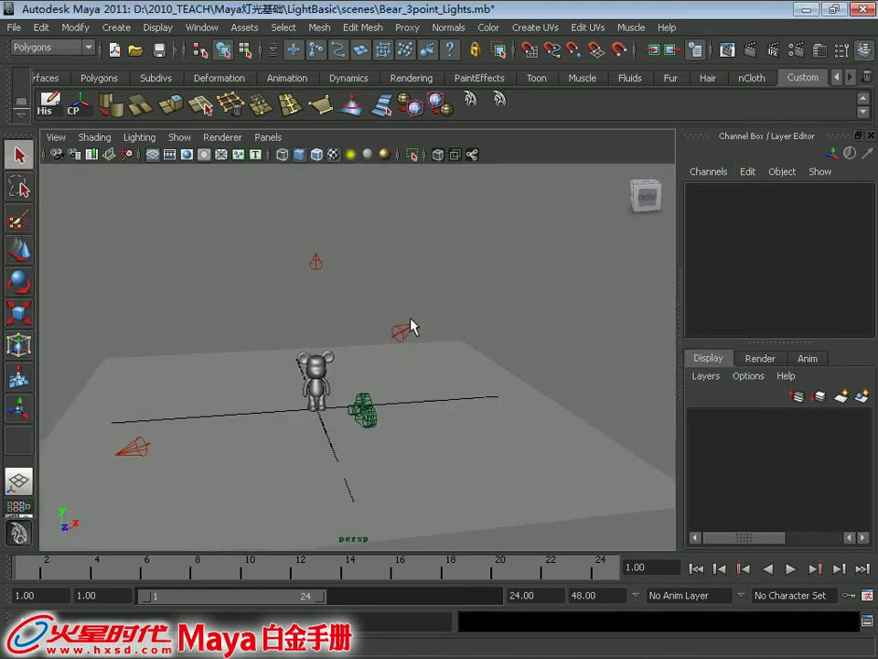
alt+drag(520, 192, 345, 355)
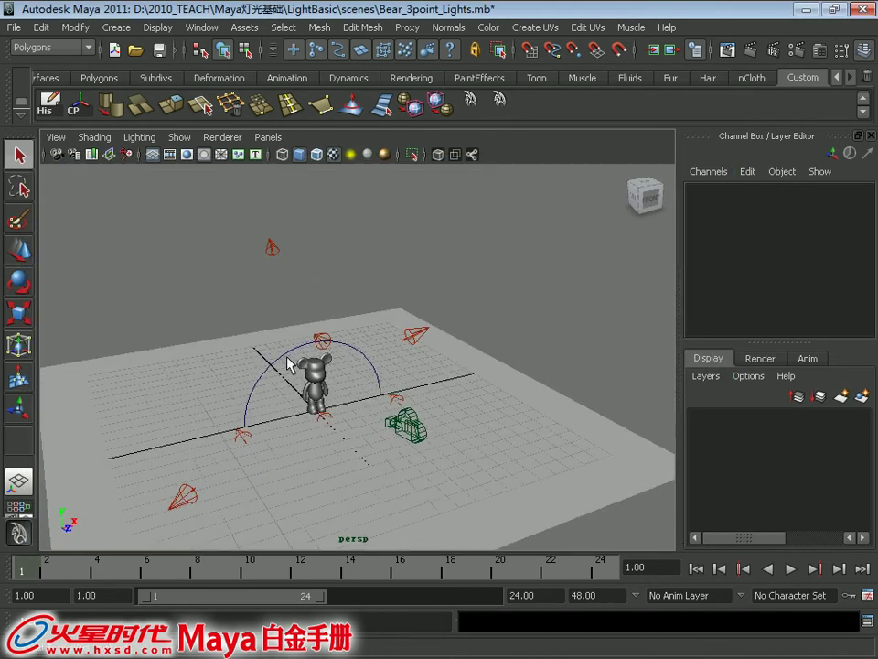
click(290, 359)
Step: Move the ring out beside the bear and turn it about 99 degrees around Y
mouse_move(290, 360)
alt+mouse_down()
mouse_move(286, 324)
mouse_move(362, 386)
mouse_move(405, 394)
alt+mouse_up()
key(w)
key(e)
key(w)
mouse_move(272, 326)
mouse_down()
mouse_move(206, 435)
mouse_move(246, 430)
mouse_move(268, 411)
mouse_move(413, 382)
mouse_up()
key(e)
mouse_move(255, 431)
mouse_down()
mouse_move(319, 383)
mouse_move(448, 391)
mouse_move(409, 368)
mouse_up()
Step: Switch to all-lights shading (7) and raise the ring to about 4.3 units
key(w)
key(7)
mouse_move(338, 333)
alt+mouse_down()
mouse_move(348, 357)
mouse_move(275, 256)
alt+mouse_up()
mouse_move(323, 318)
mouse_down()
mouse_move(391, 373)
mouse_move(386, 333)
mouse_up()
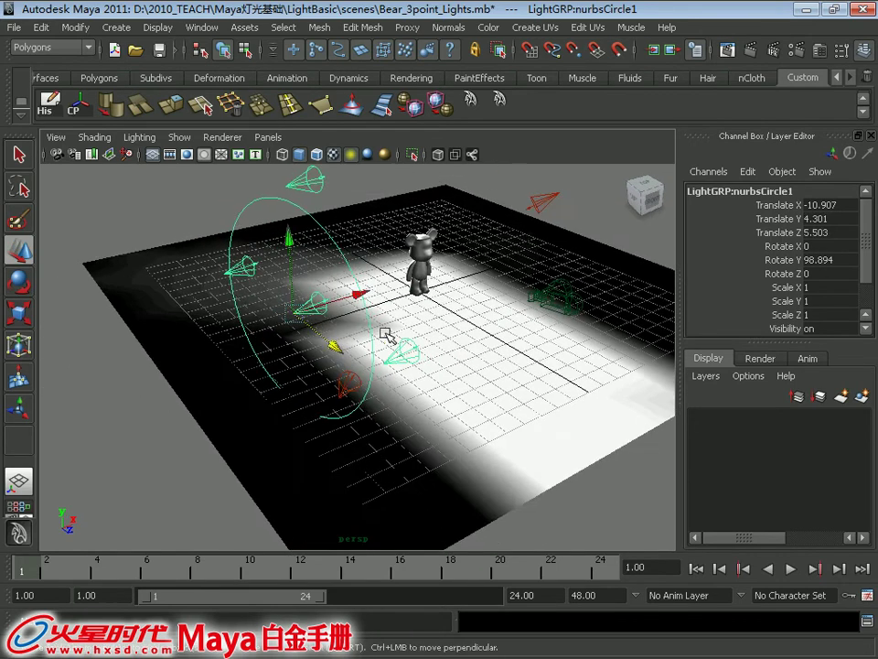
Step: Reselect nurbsCircle1 and tilt the ring to rotation 6.96, 111.999, -10.421
key(q)
click(352, 387)
click(343, 338)
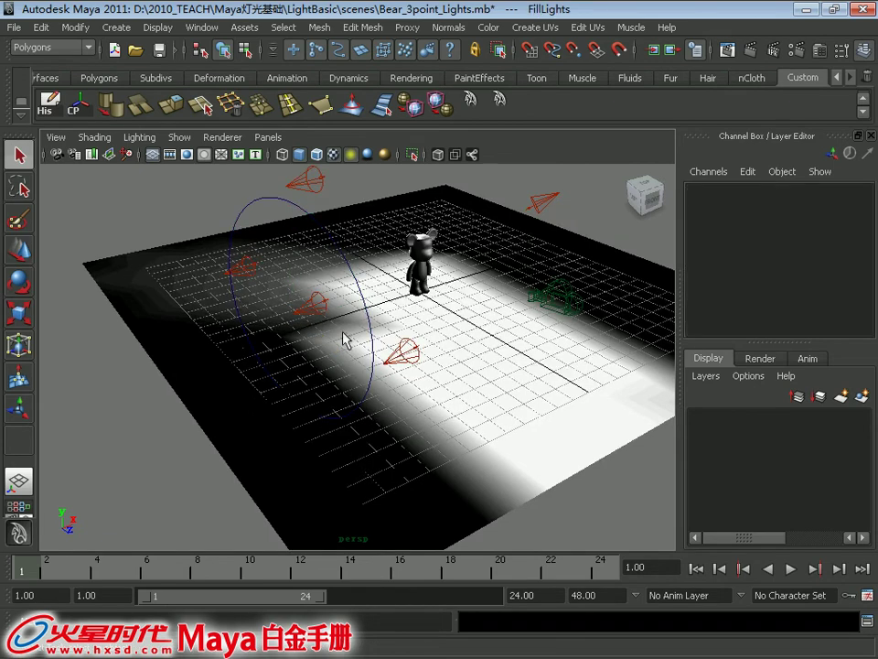
click(356, 286)
mouse_move(358, 284)
alt+mouse_down()
mouse_move(329, 324)
mouse_move(343, 338)
alt+mouse_up()
key(e)
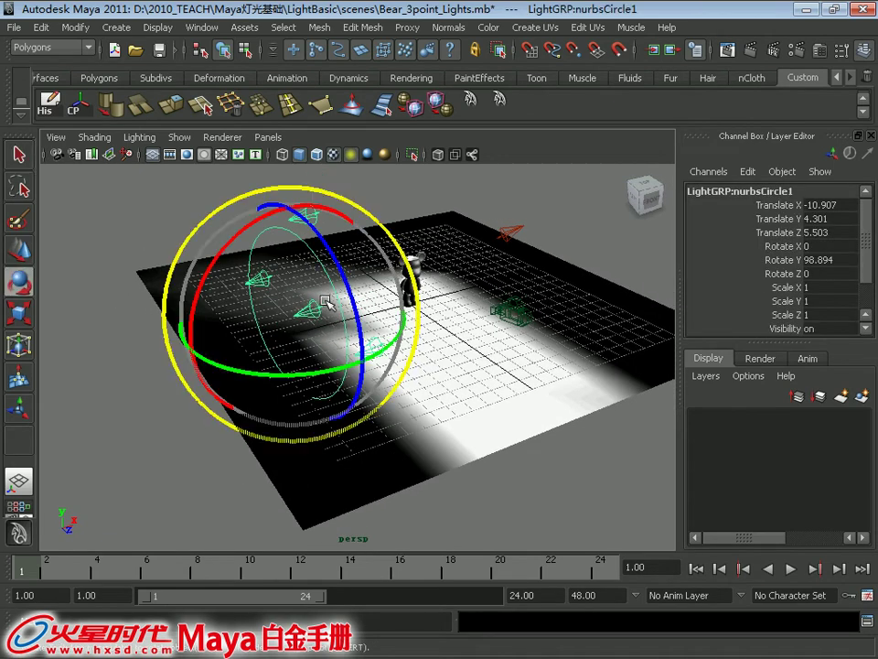
mouse_move(203, 352)
mouse_down()
mouse_move(317, 355)
mouse_move(373, 335)
mouse_up()
Step: Raise the ring to Y 5.397 and push it along Z to 7.181
key(w)
mouse_move(411, 246)
mouse_down()
mouse_move(411, 224)
mouse_move(403, 302)
mouse_up()
alt+right_drag(403, 302, 407, 332)
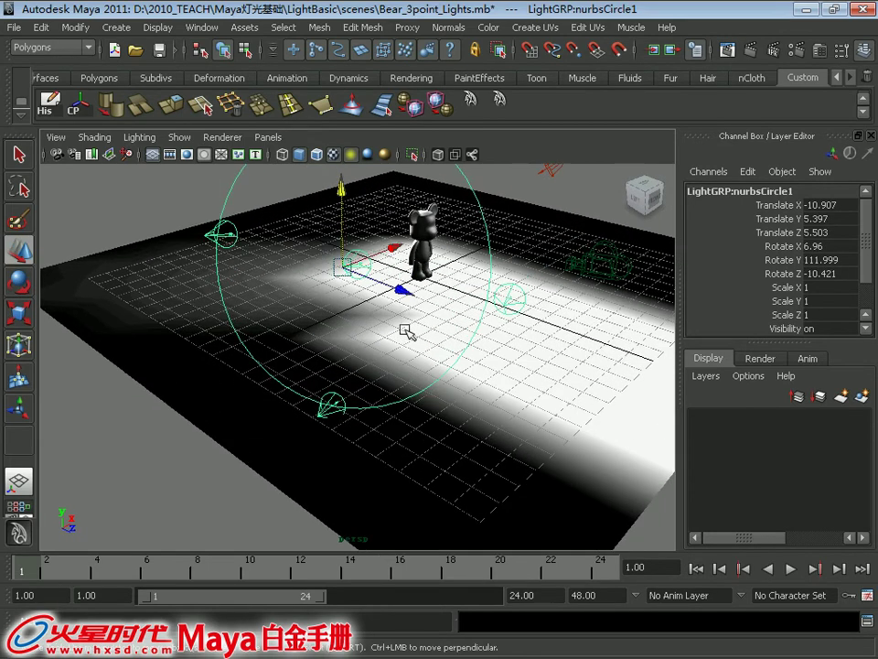
drag(401, 294, 447, 309)
mouse_move(447, 310)
alt+right_down()
mouse_move(402, 302)
mouse_move(419, 378)
alt+right_up()
mouse_move(419, 378)
alt+mouse_down()
mouse_move(386, 368)
mouse_move(314, 314)
mouse_move(308, 351)
mouse_move(302, 326)
alt+mouse_up()
key(q)
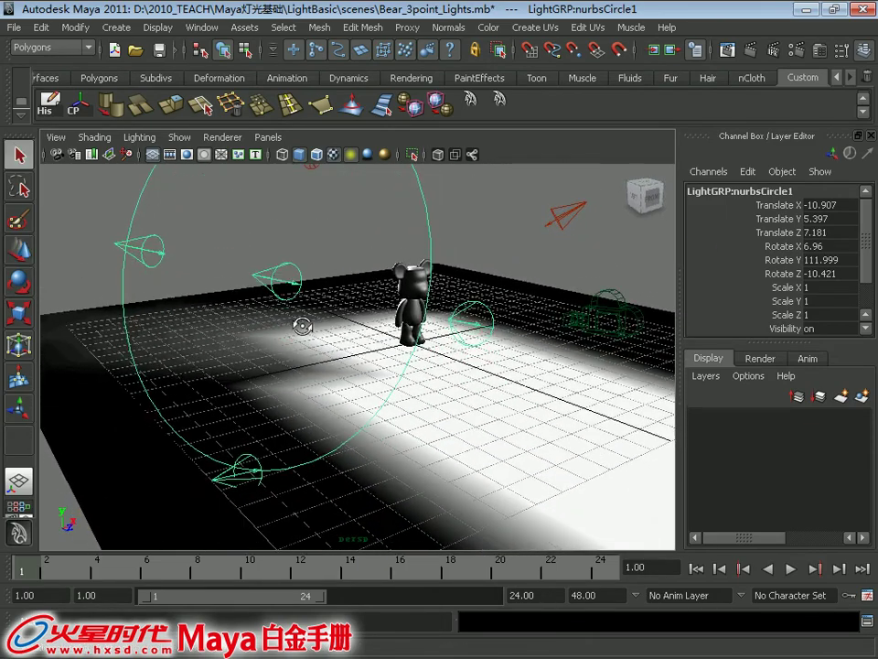
Step: Open spotLight1's Attribute Editor and tint its colour a darker blue
click(296, 279)
key(ctrl+a)
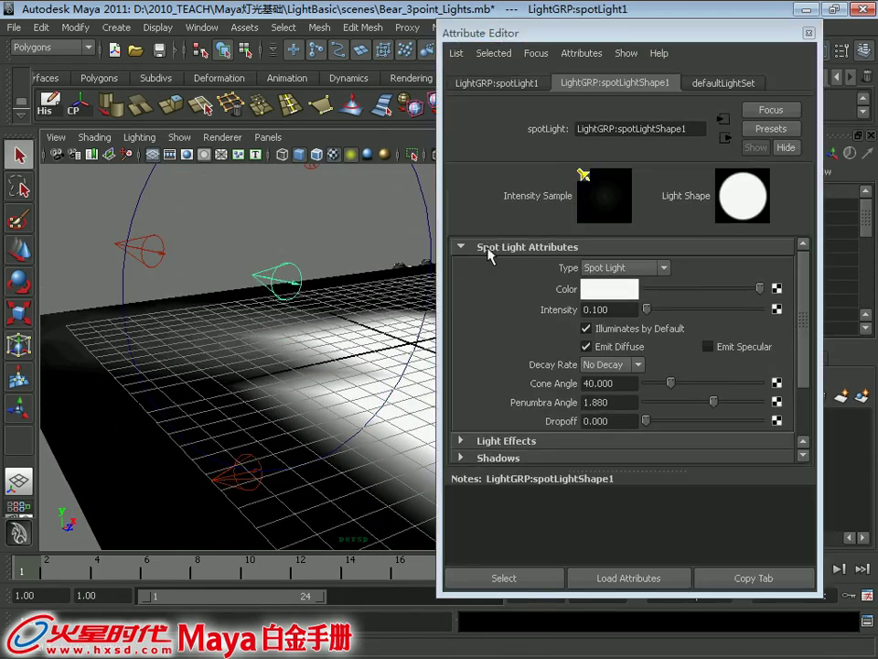
click(599, 289)
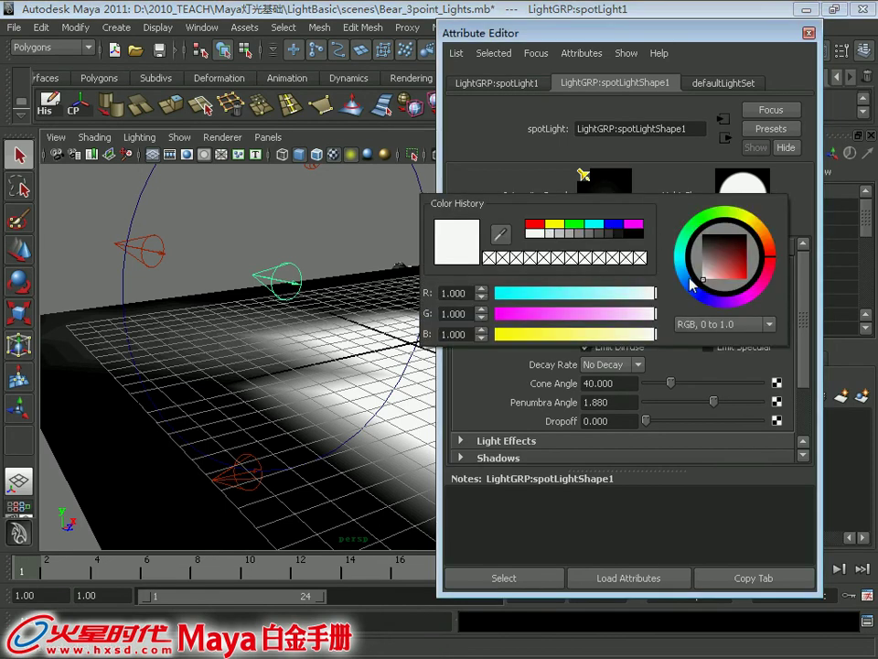
click(726, 264)
drag(721, 264, 737, 260)
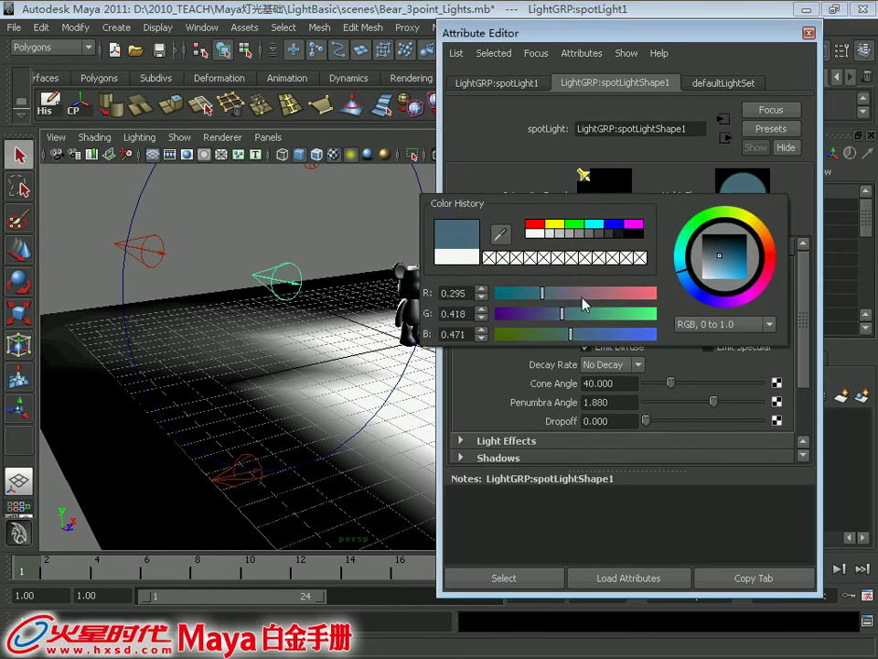
Step: Move nurbsCircle1 so the spotlight ring surrounds the bear
mouse_move(245, 273)
alt+mouse_down()
mouse_move(251, 292)
mouse_move(378, 297)
mouse_move(308, 290)
alt+mouse_up()
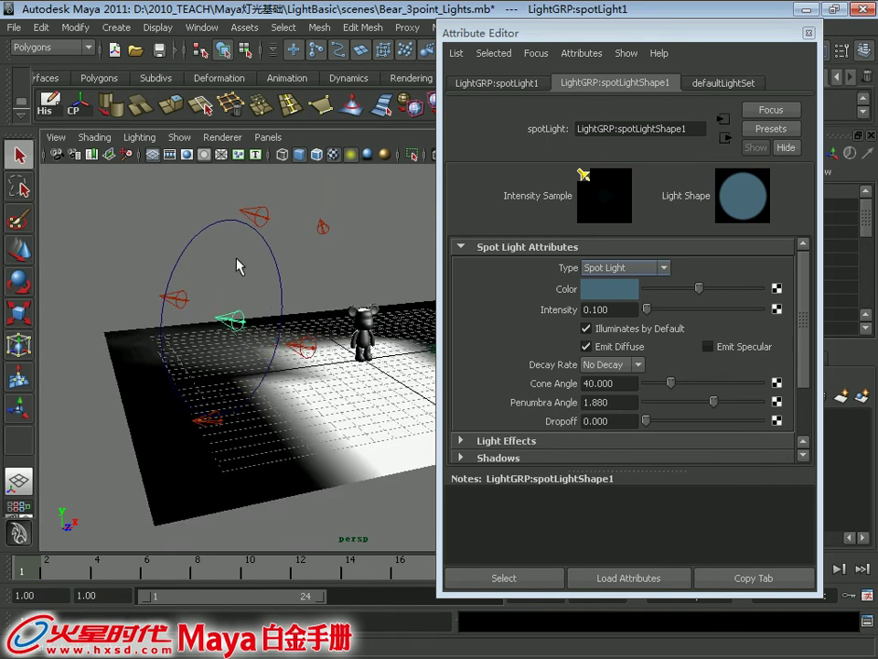
click(274, 302)
key(e)
key(w)
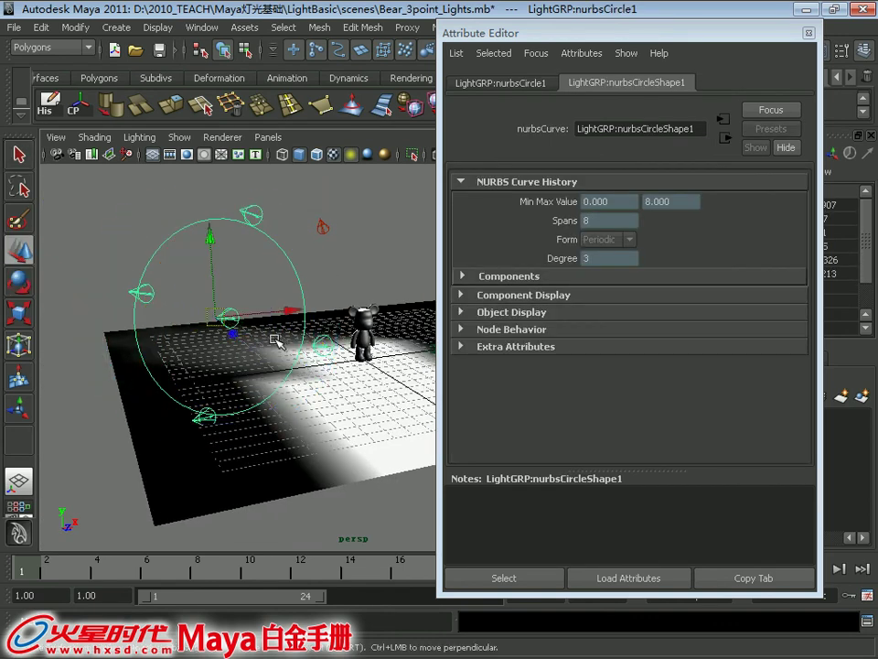
mouse_move(243, 343)
mouse_down()
mouse_move(306, 325)
mouse_move(345, 392)
mouse_move(313, 346)
mouse_move(285, 348)
mouse_up()
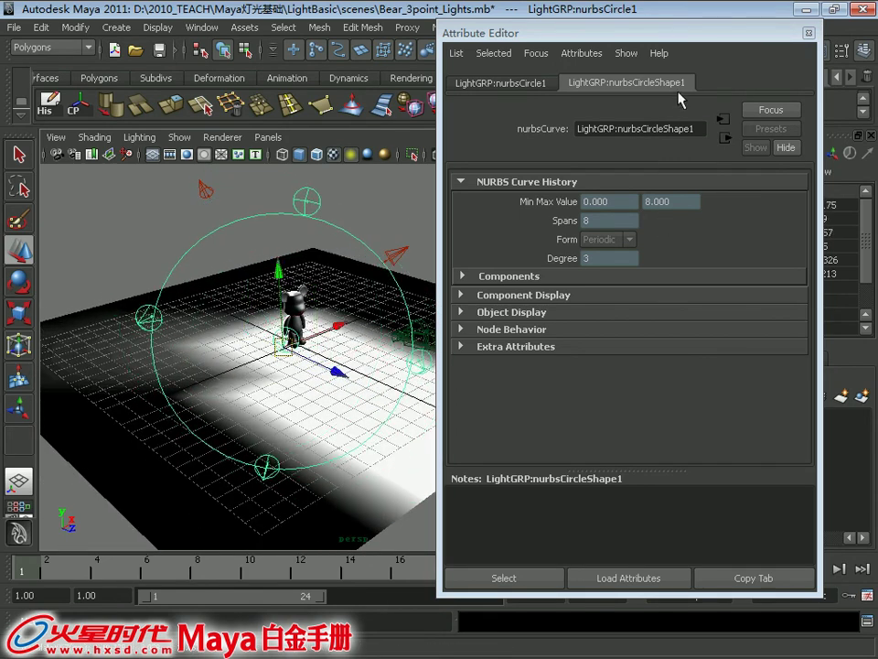
alt+drag(325, 318, 167, 251)
key(q)
Step: Reset the spotlight colour to white, set intensity to 0.827, and close the Attribute Editor
click(149, 220)
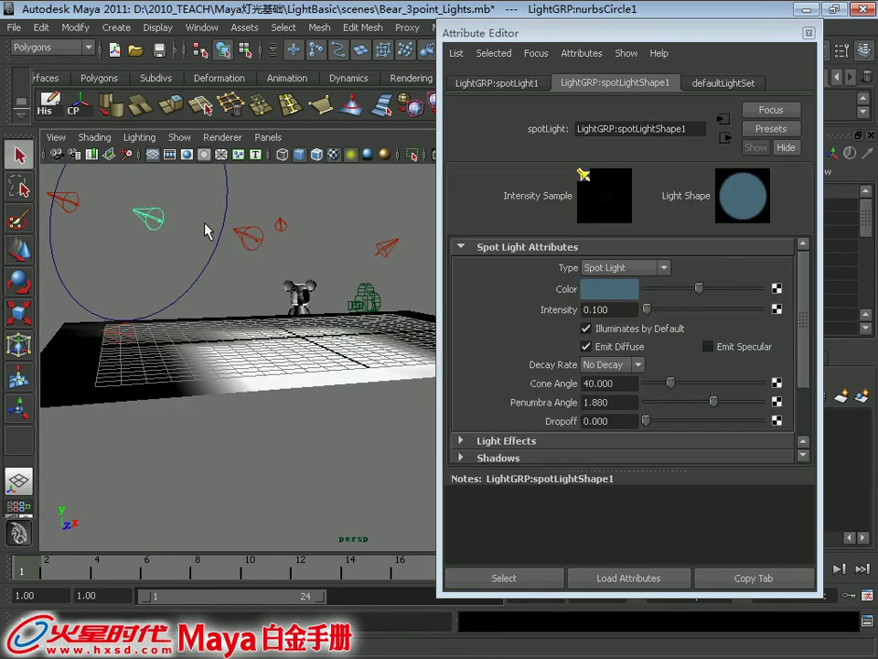
click(622, 290)
click(545, 245)
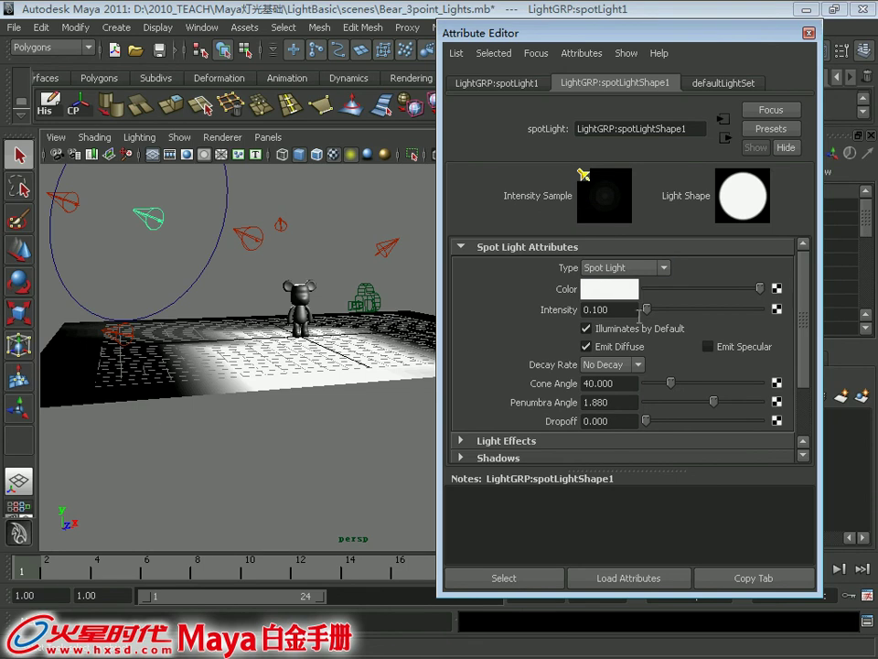
drag(651, 317, 657, 320)
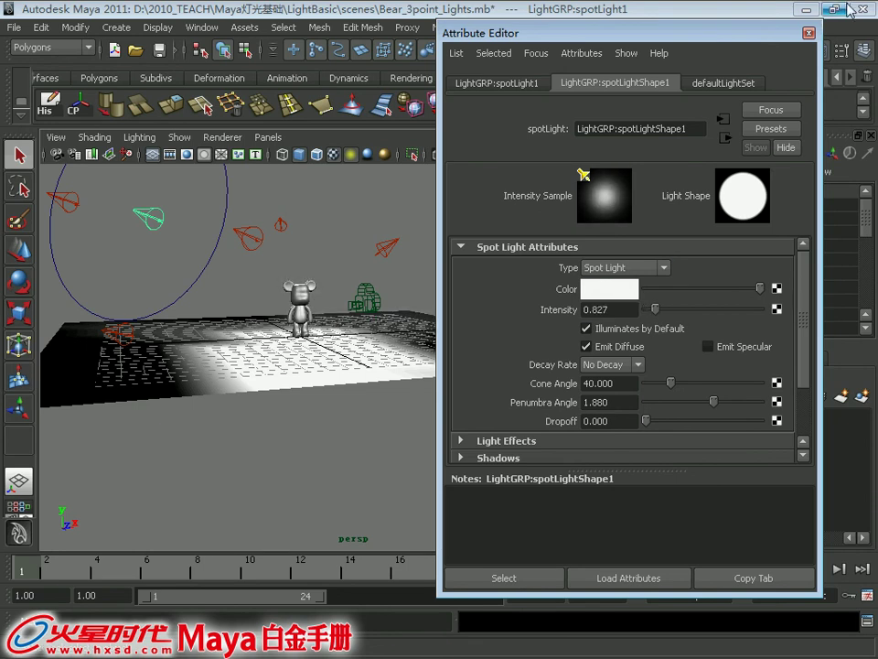
click(811, 34)
alt+right_drag(317, 194, 320, 249)
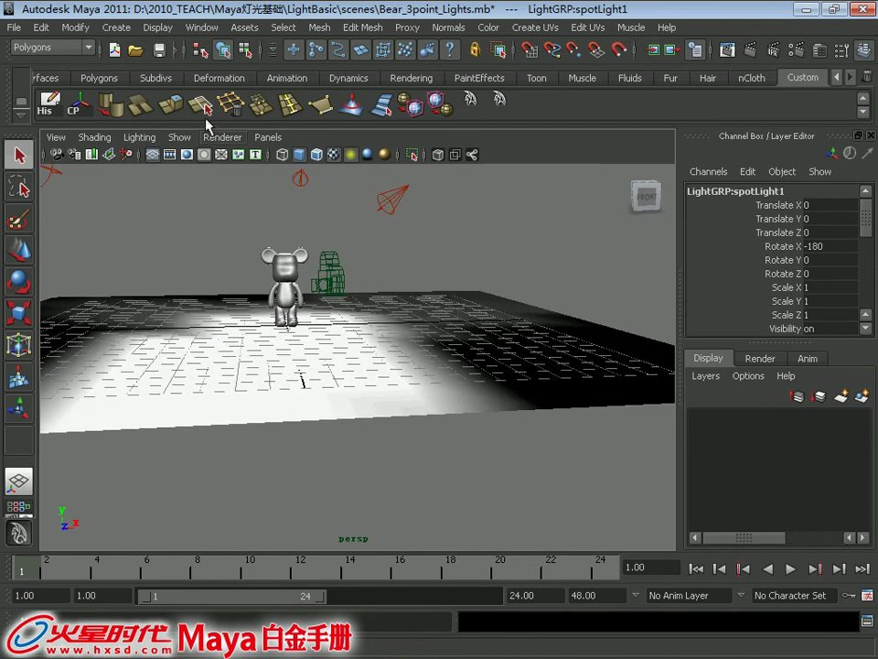
Step: Look through camera1 and render the current frame in Render View
click(265, 137)
click(462, 159)
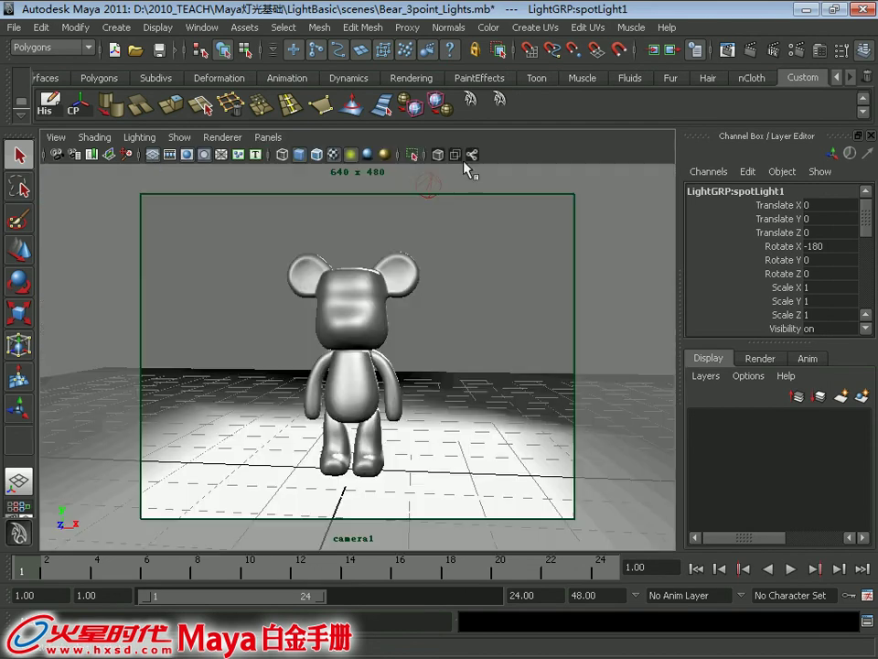
click(651, 49)
click(184, 158)
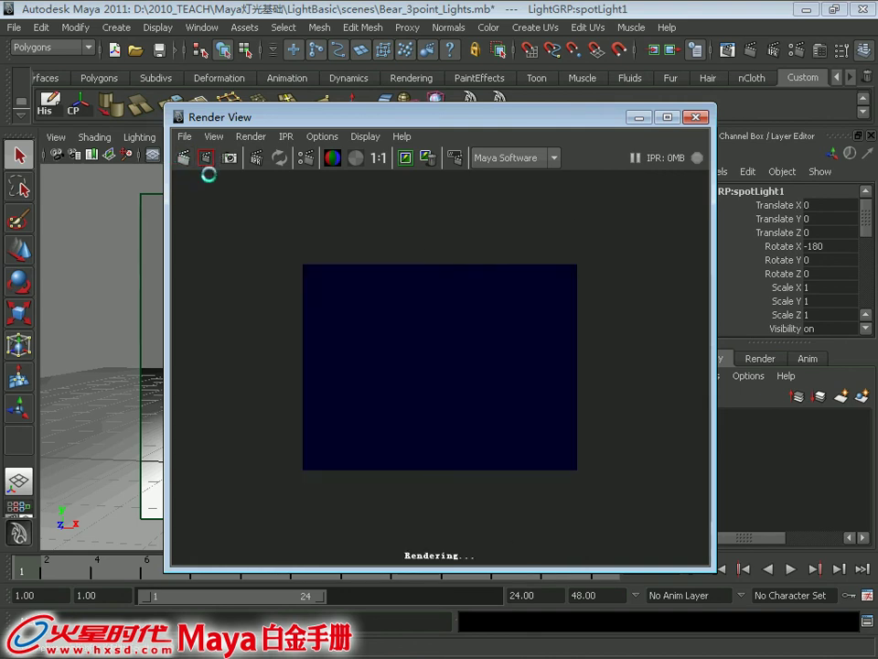
Step: Render the lit bear scene from camera1 at 320 x 240 with Maya Software
drag(435, 108, 436, 111)
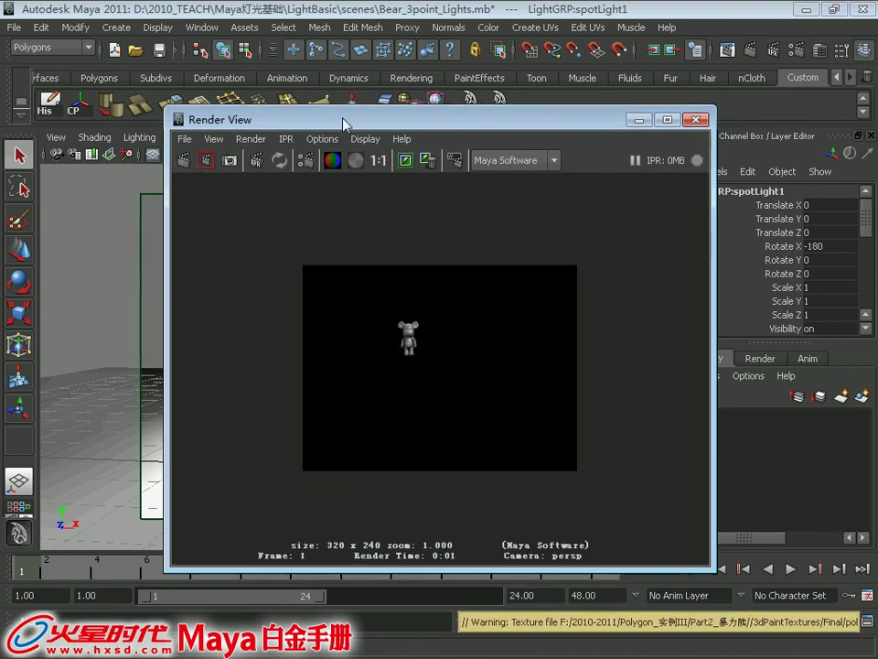
click(250, 138)
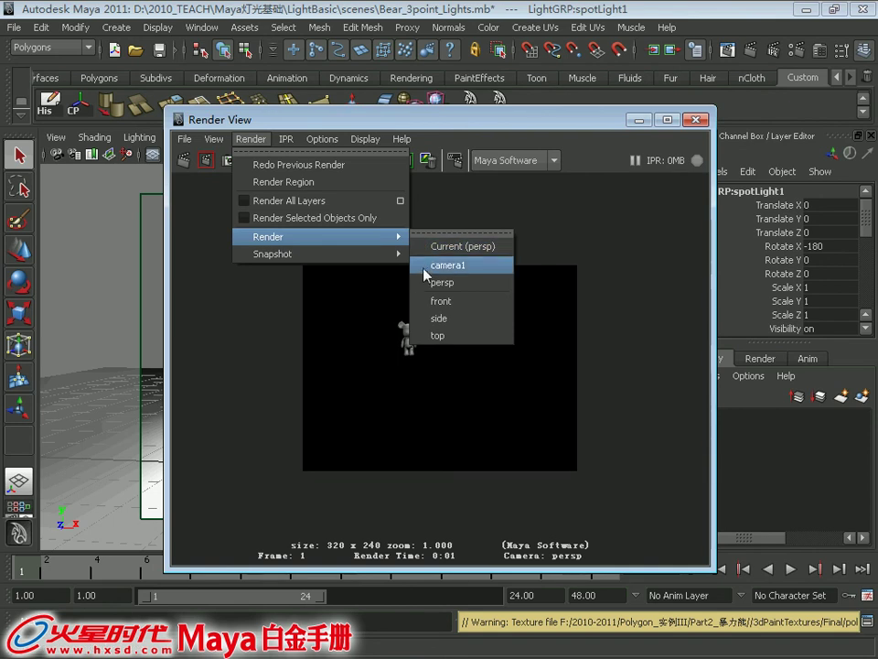
click(421, 267)
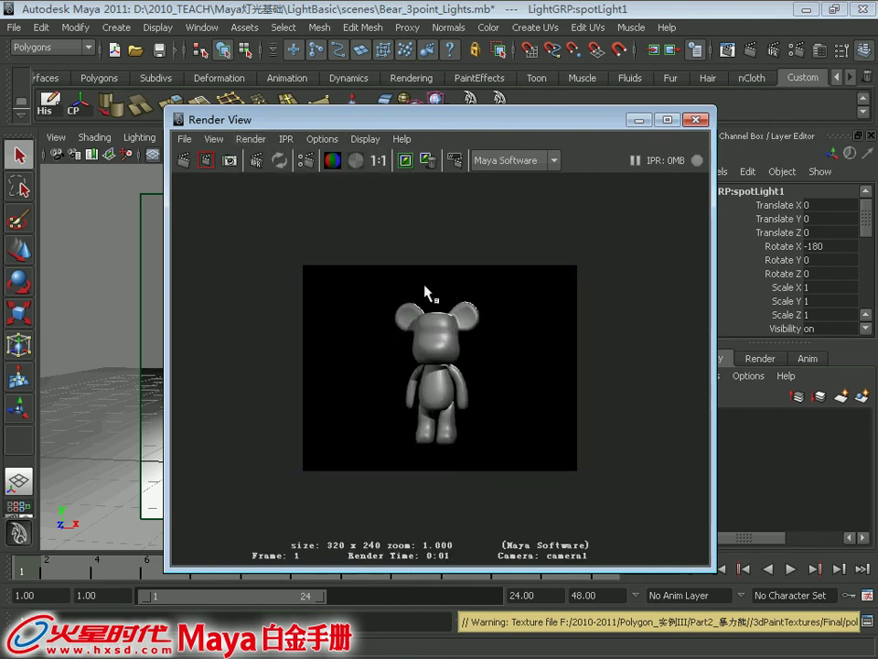